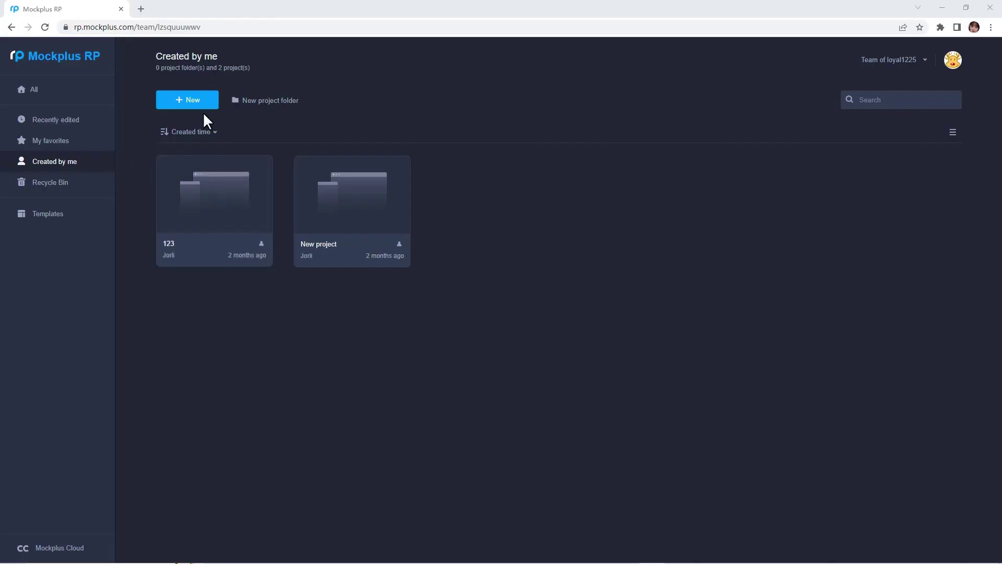
# Step: Create a new iPhone 8 (375×667) project and open it in the editor
pyautogui.click(201, 101)
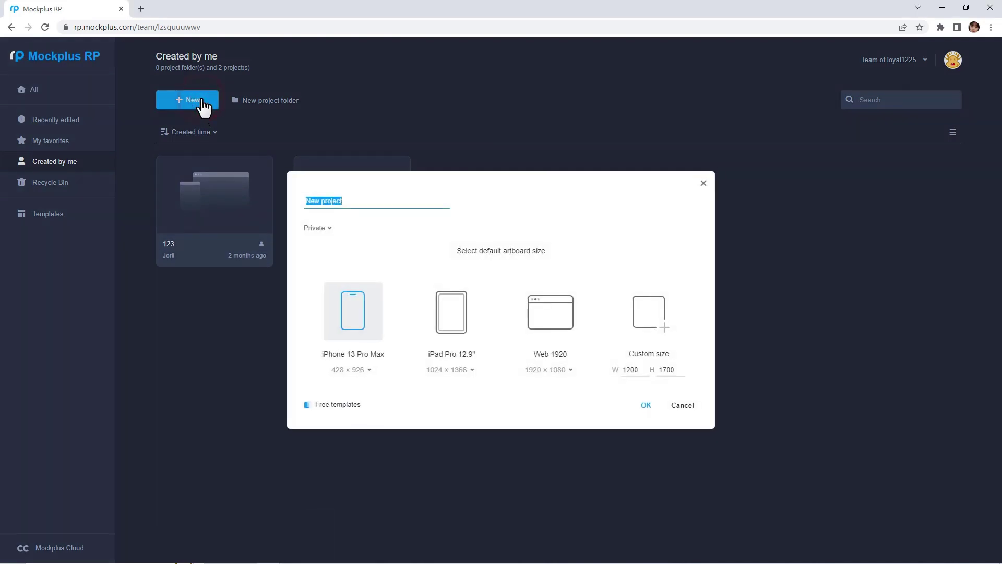
pyautogui.click(367, 370)
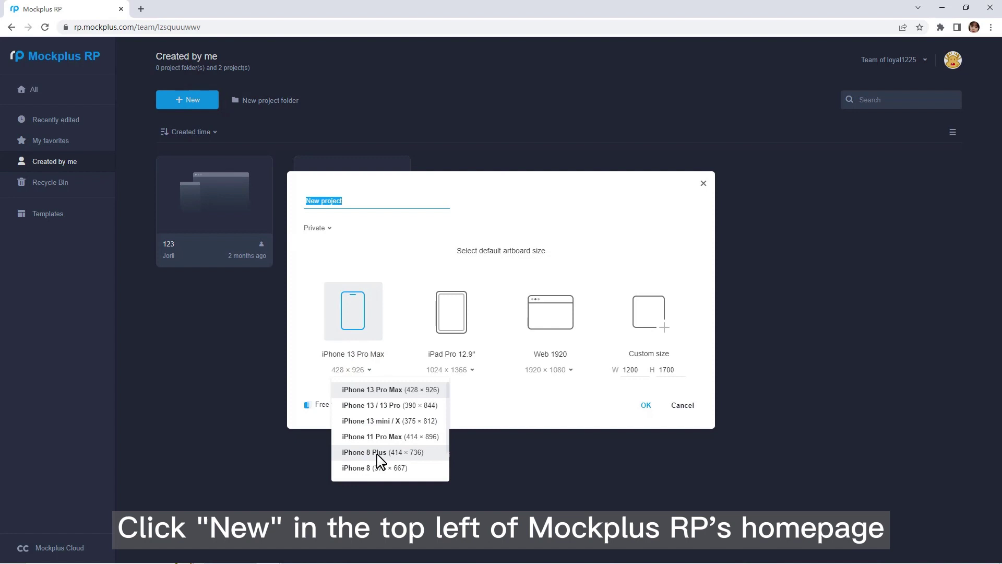
pyautogui.click(378, 467)
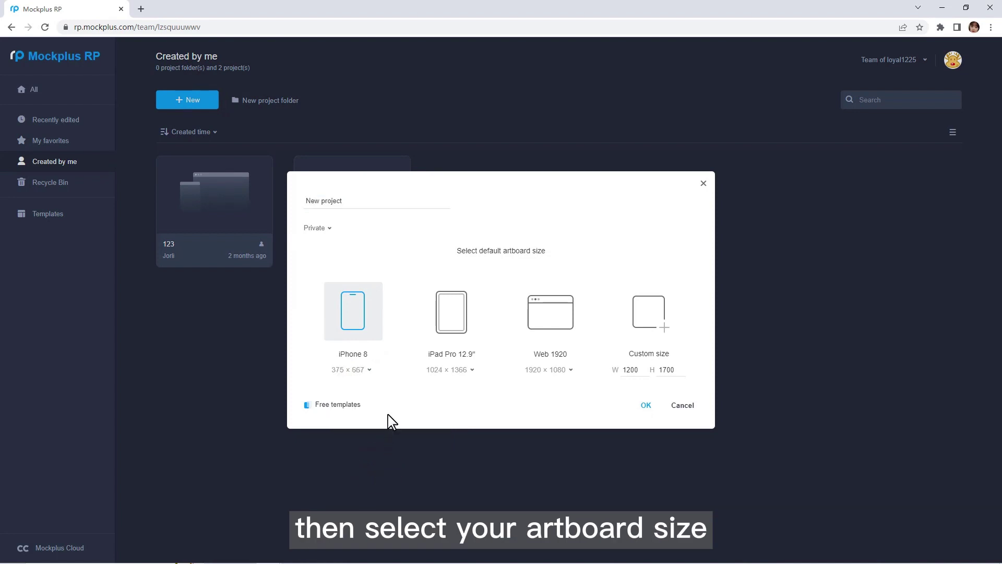
pyautogui.click(650, 405)
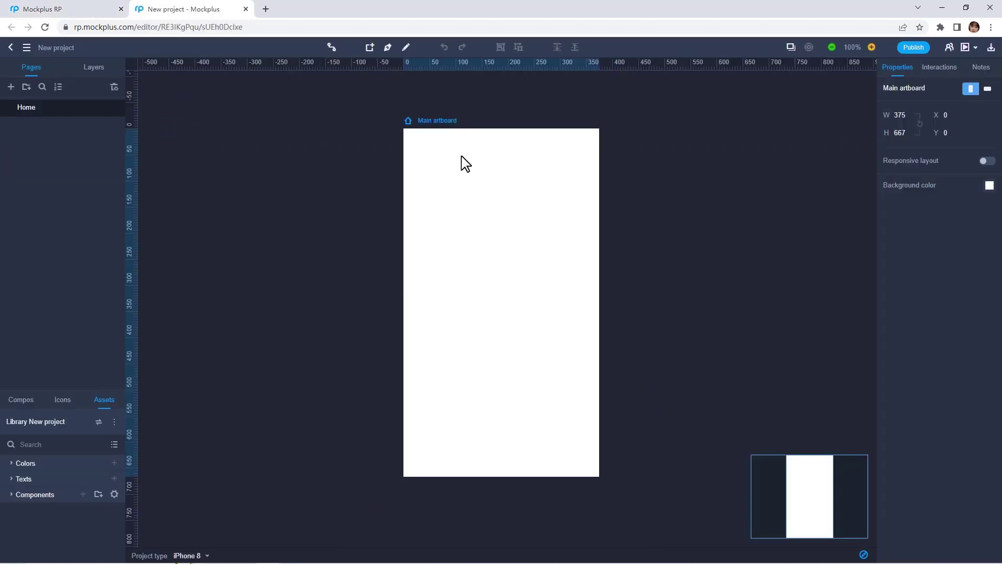
pyautogui.click(463, 163)
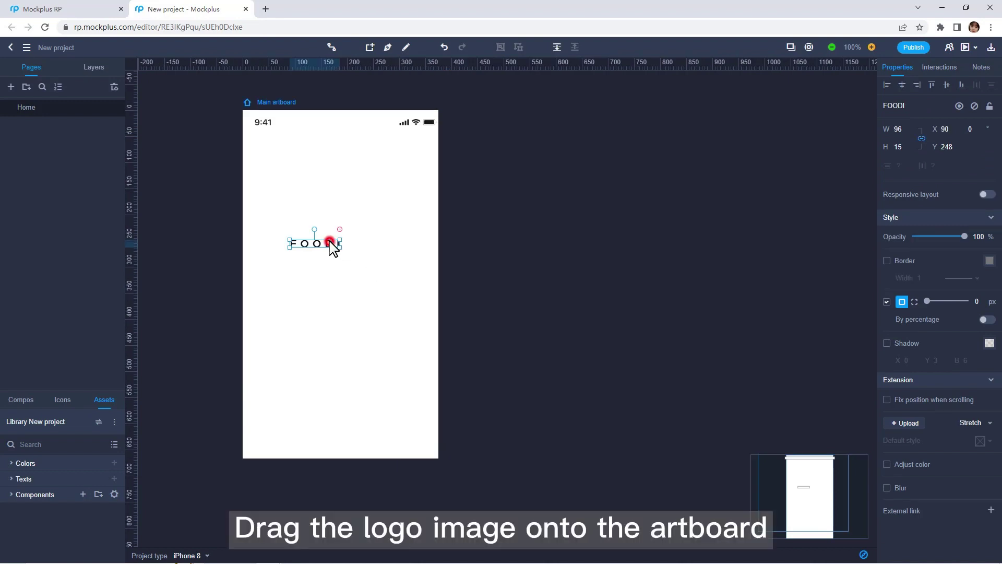
# Step: Move the FOODI logo up, place a search icon beside it, and add a content panel below Hot Today
pyautogui.moveTo(329, 246); pyautogui.dragTo(352, 158)
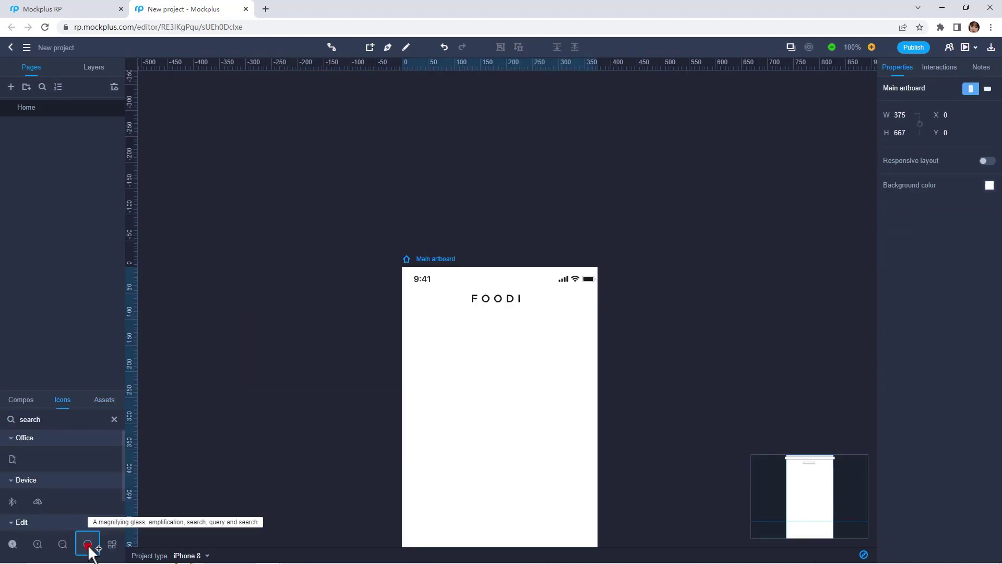
pyautogui.moveTo(90, 547); pyautogui.dragTo(568, 305)
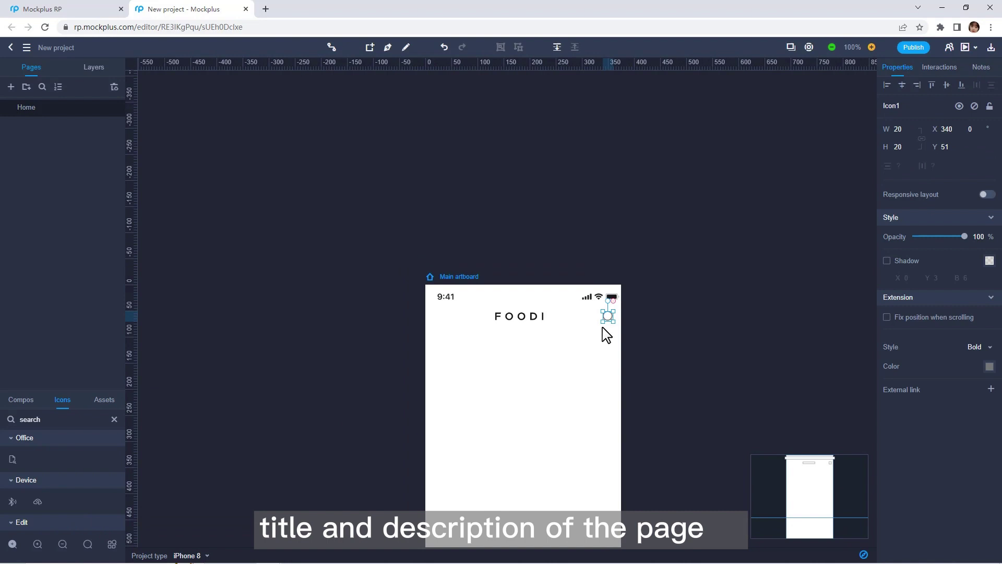
pyautogui.moveTo(65, 488); pyautogui.dragTo(484, 369)
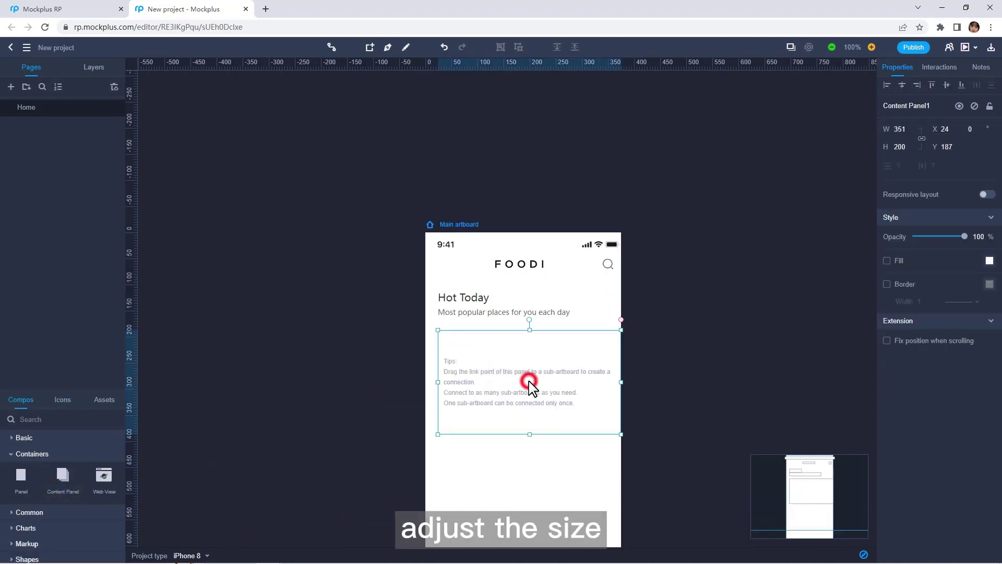
# Step: Add three linked sub-artboards to the Hot Today content panel
pyautogui.doubleClick(530, 381)
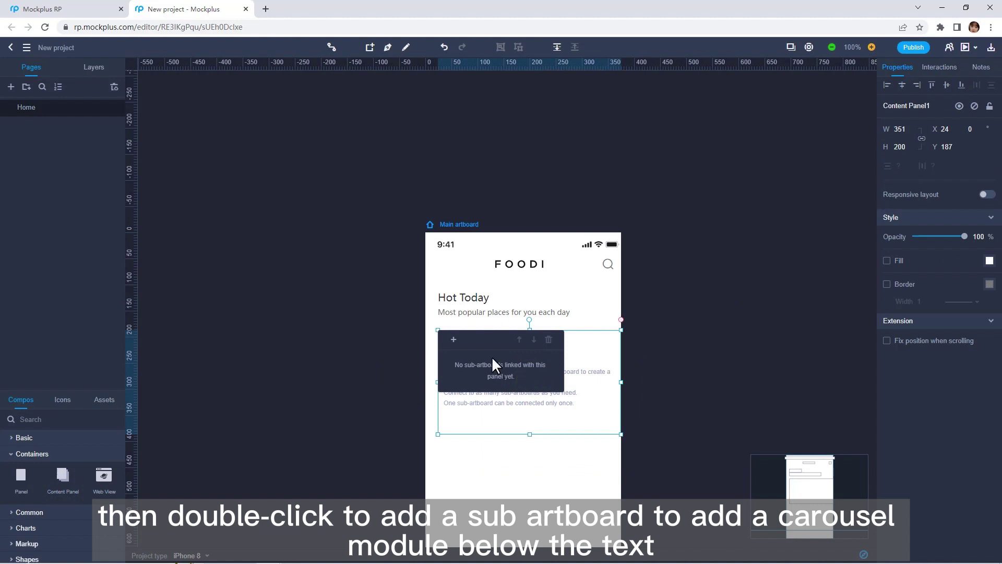
pyautogui.click(453, 340)
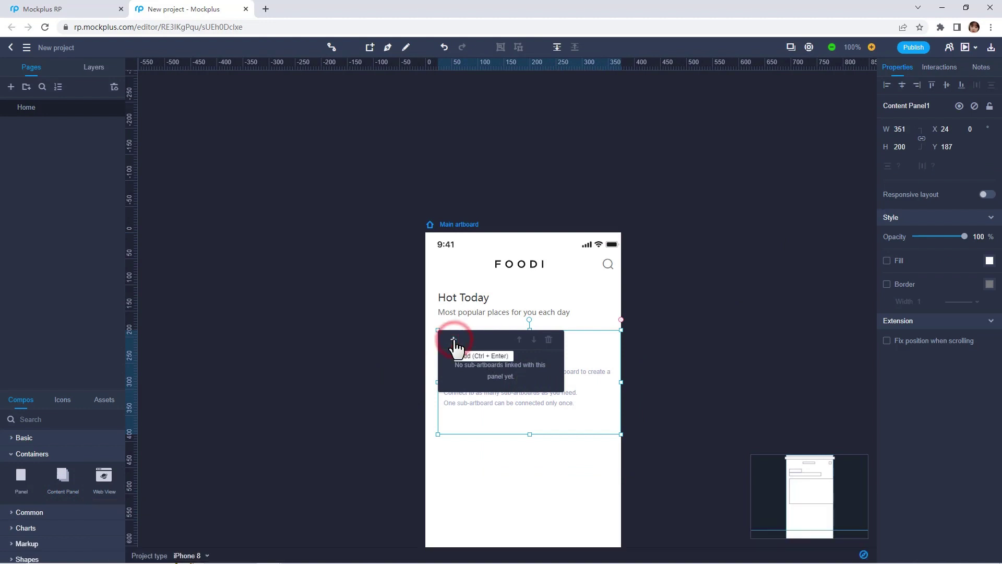
pyautogui.click(453, 341)
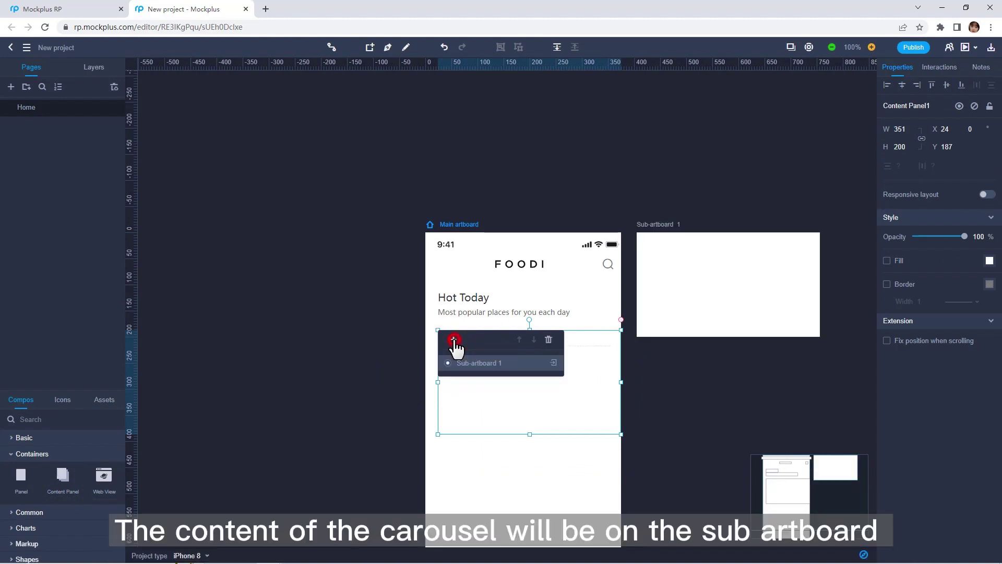
pyautogui.click(453, 341)
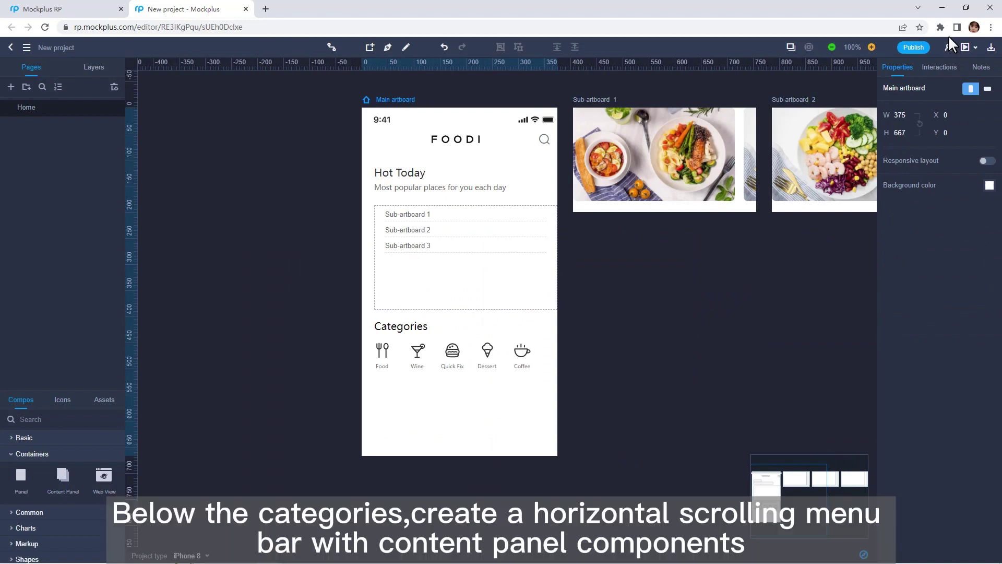
# Step: Lower City Guide, add a panel linked to Sub-artboard 4, and copy the heading for Columns
pyautogui.moveTo(399, 437); pyautogui.dragTo(404, 448)
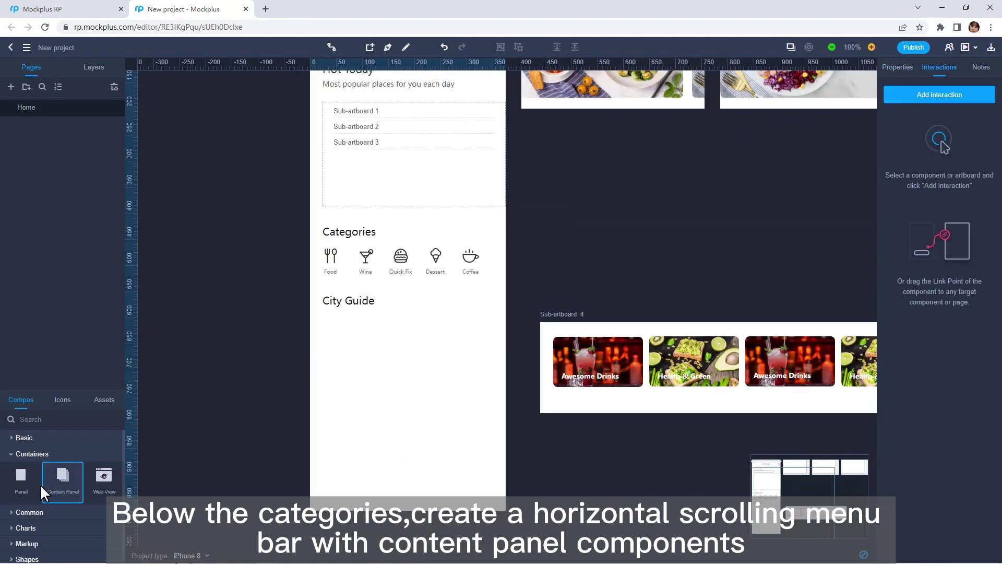
pyautogui.moveTo(62, 478); pyautogui.dragTo(360, 366)
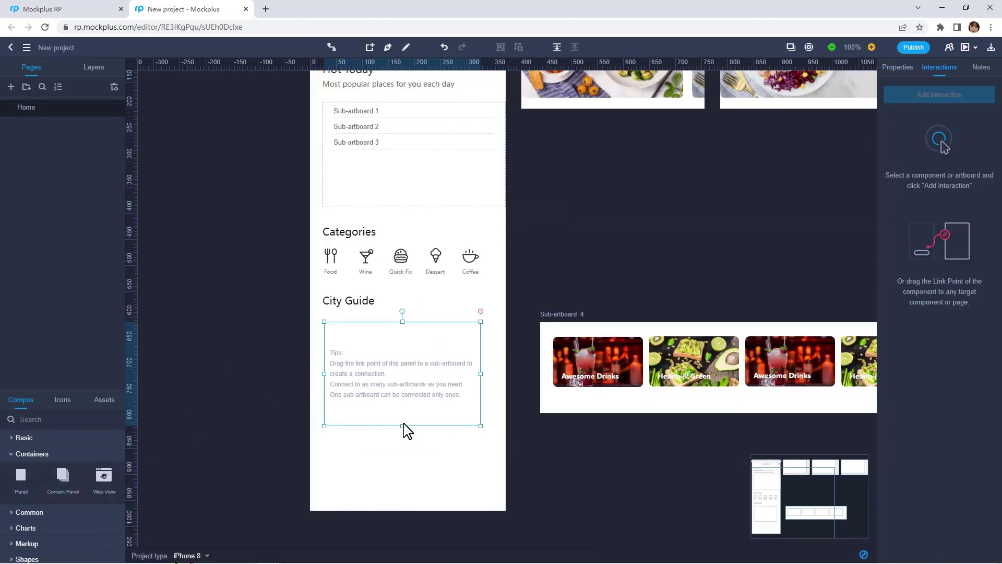
pyautogui.moveTo(481, 311); pyautogui.dragTo(557, 335)
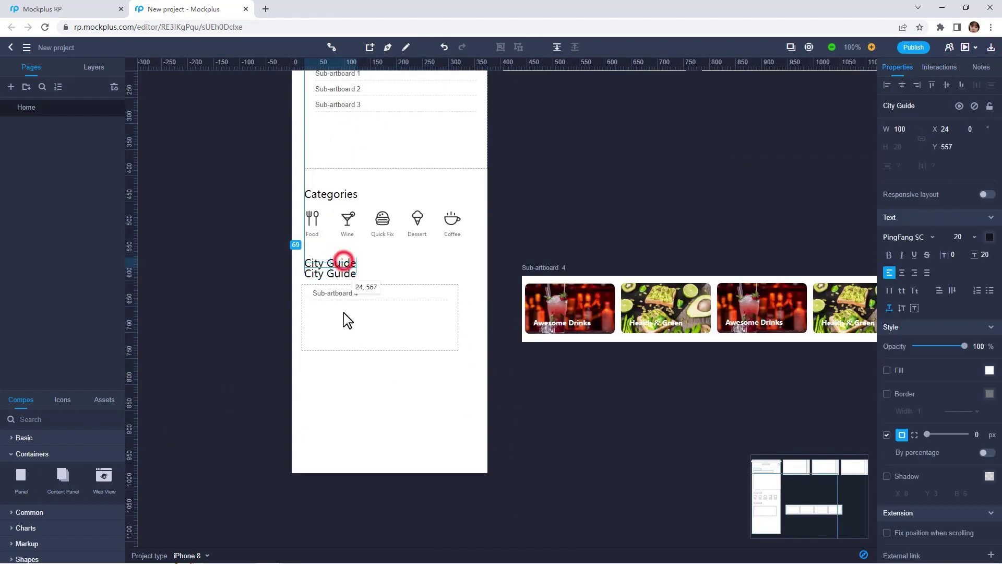
pyautogui.moveTo(348, 263); pyautogui.dragTo(342, 374)
pyautogui.doubleClick(342, 374)
pyautogui.write('Columns')
# Step: Finish the Columns heading and stack row rectangle copies into three rows
pyautogui.click(368, 396)
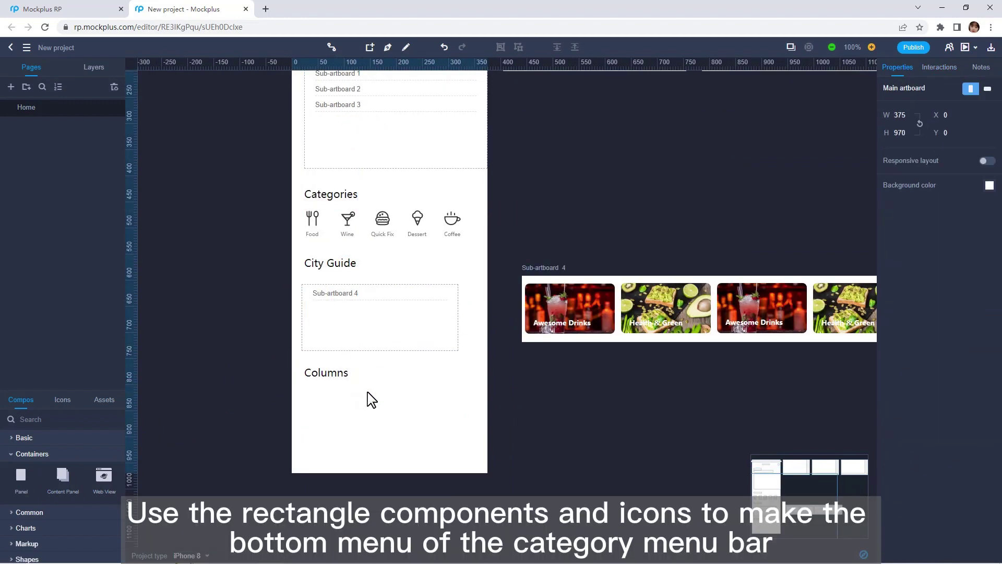
pyautogui.moveTo(343, 327); pyautogui.dragTo(344, 361)
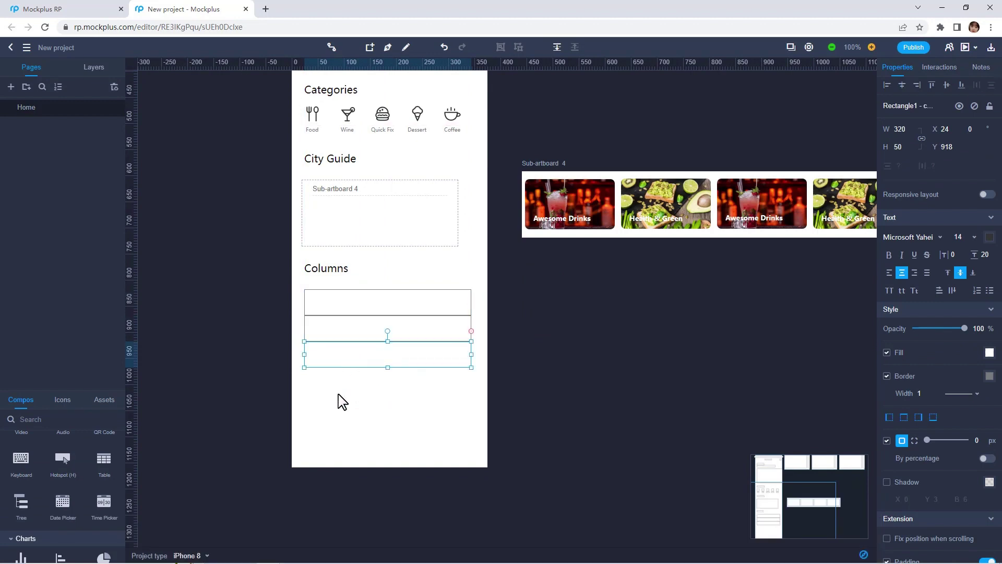
pyautogui.click(338, 402)
pyautogui.click(362, 304)
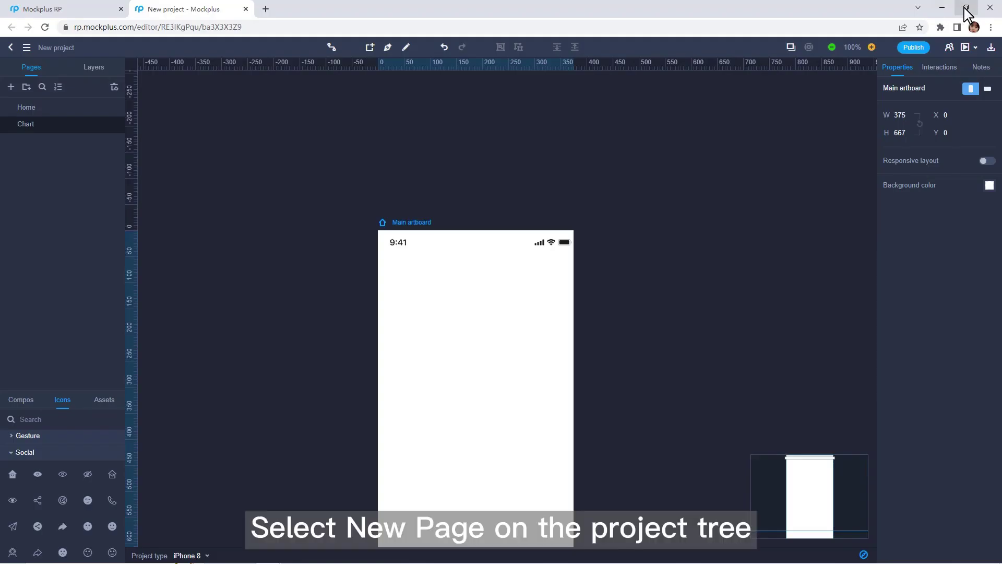
# Step: Add the Shopping Cart title text element on the Chart page
pyautogui.click(466, 245)
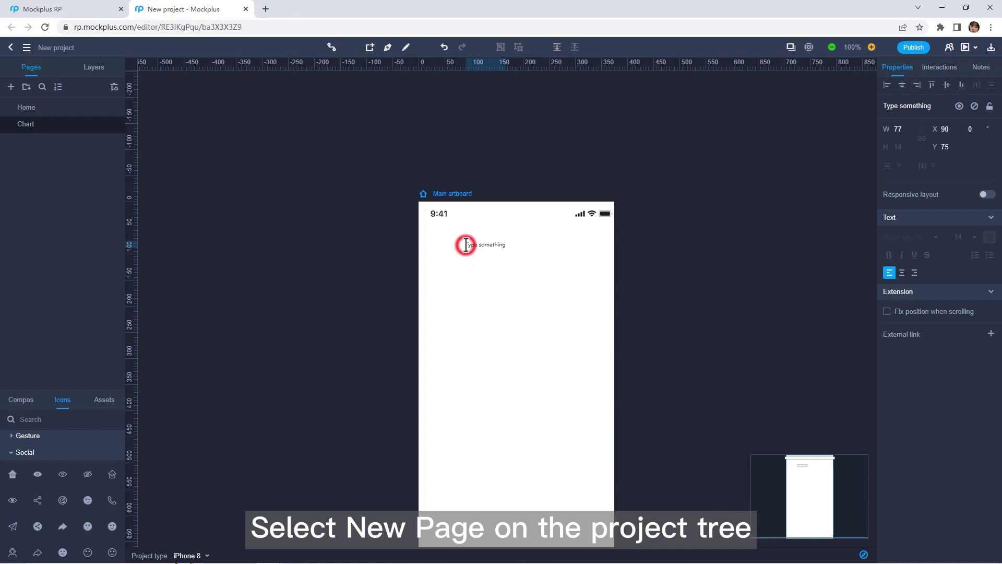
pyautogui.doubleClick(466, 245)
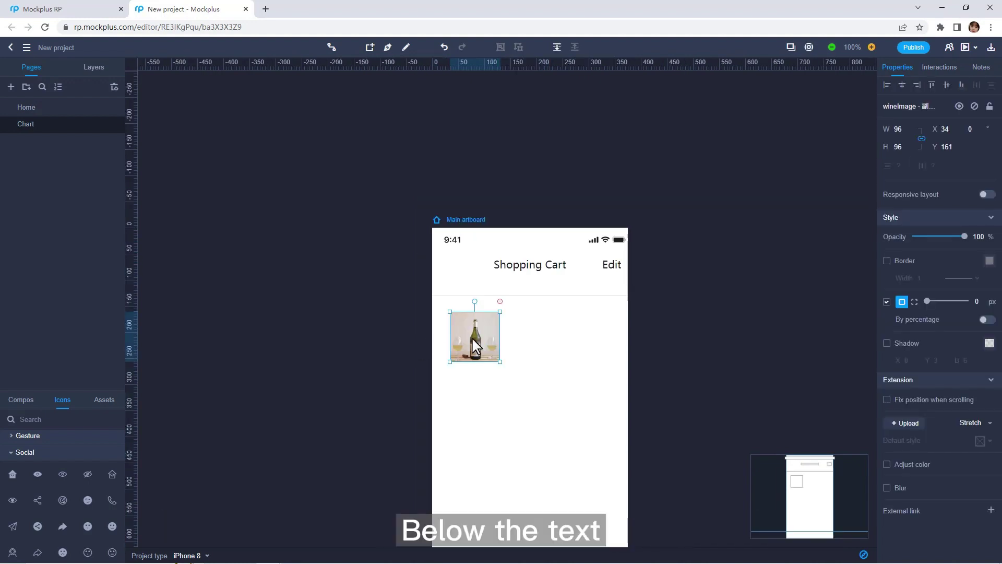
# Step: Position the wine image and add the pasted wine name text beside it
pyautogui.moveTo(473, 345); pyautogui.dragTo(485, 345)
pyautogui.click(537, 336)
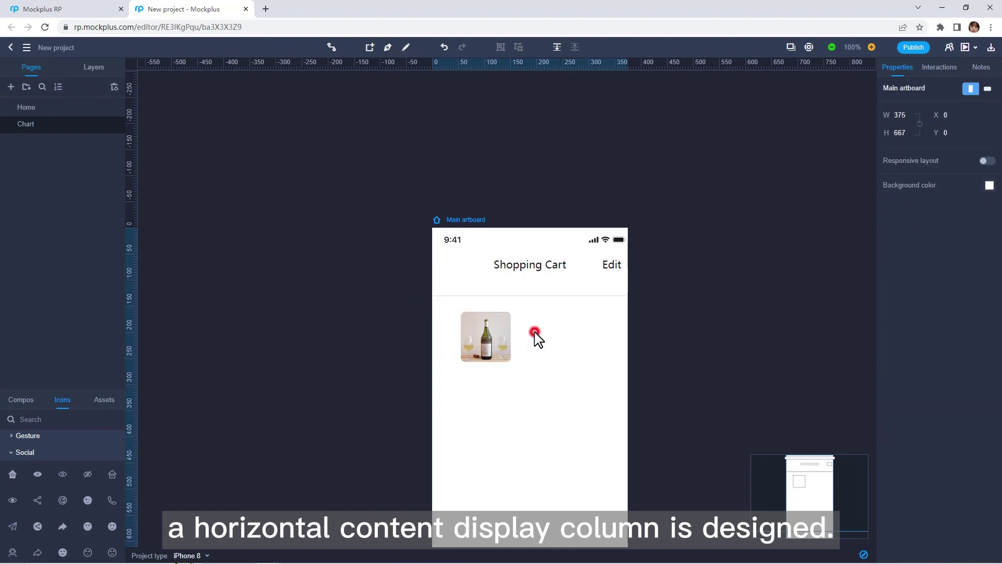
pyautogui.press('t')
pyautogui.click(523, 319)
pyautogui.doubleClick(548, 321)
pyautogui.write('Empreinte Tradition 2011 - Cotes Du Jura')
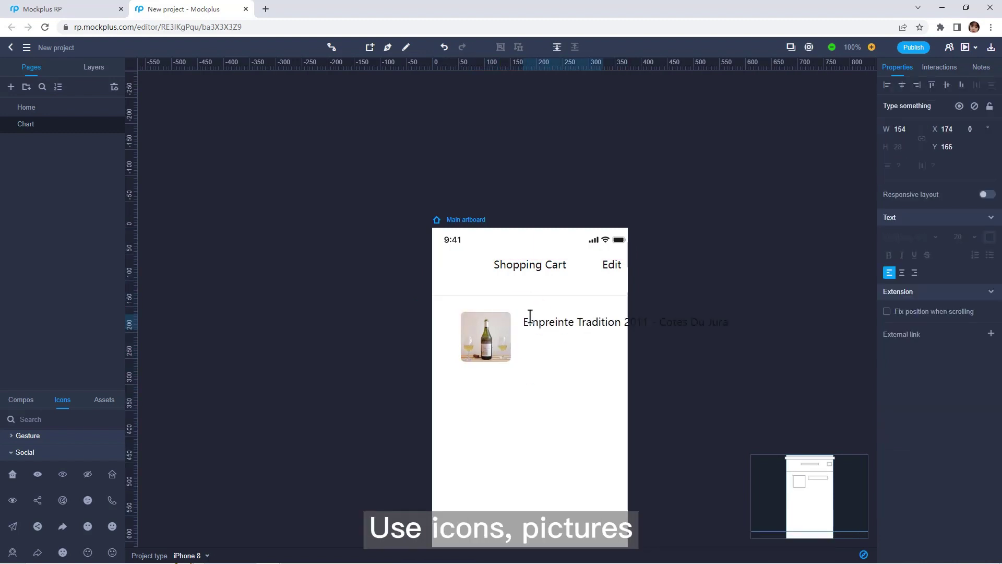
pyautogui.click(558, 357)
pyautogui.moveTo(555, 323); pyautogui.dragTo(548, 332)
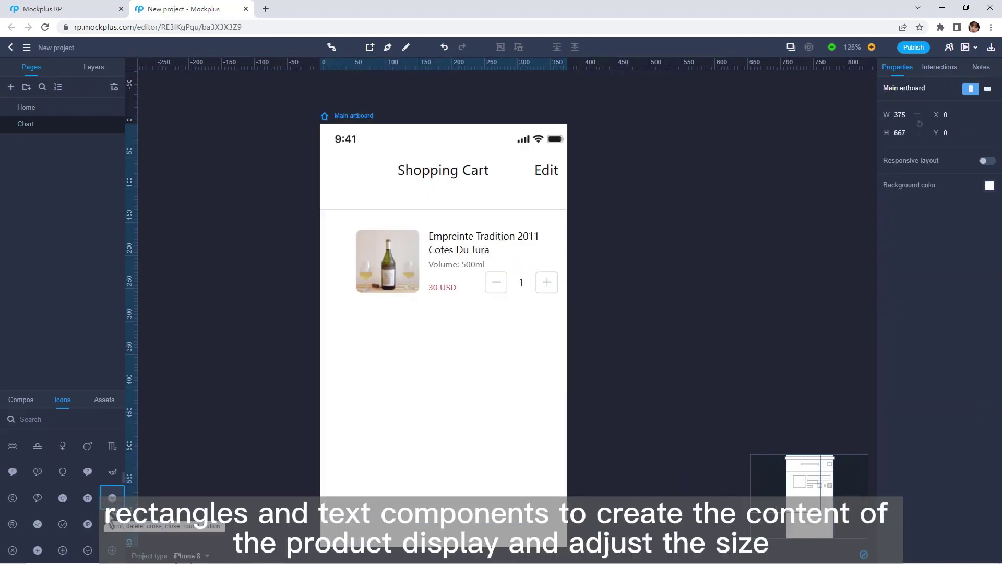
# Step: Add a check icon left of the wine, group the cart item, and copy it below
pyautogui.moveTo(37, 524); pyautogui.dragTo(335, 263)
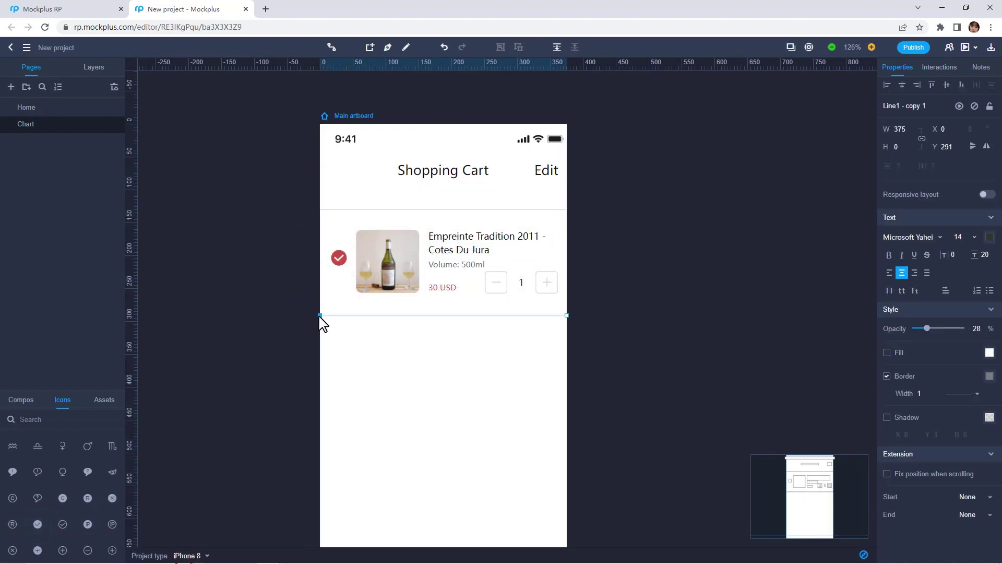
pyautogui.click(321, 313)
pyautogui.moveTo(329, 220); pyautogui.dragTo(558, 337)
pyautogui.hotkey('ctrl', 'g')
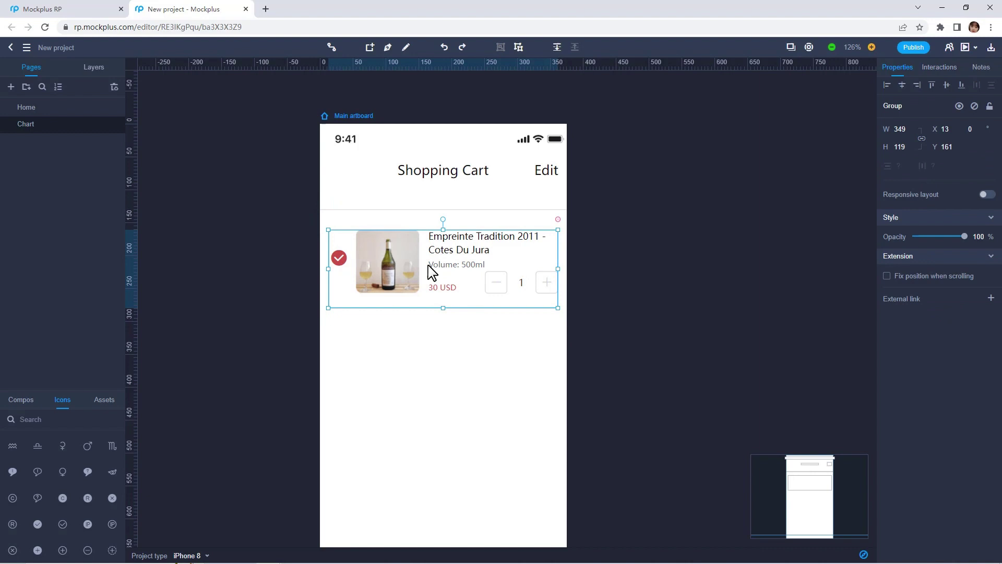
pyautogui.moveTo(431, 273); pyautogui.dragTo(434, 461)
# Step: Place the third item copy, pick a Select All check icon, and paste Total: 156 USD into that row
pyautogui.click(814, 195)
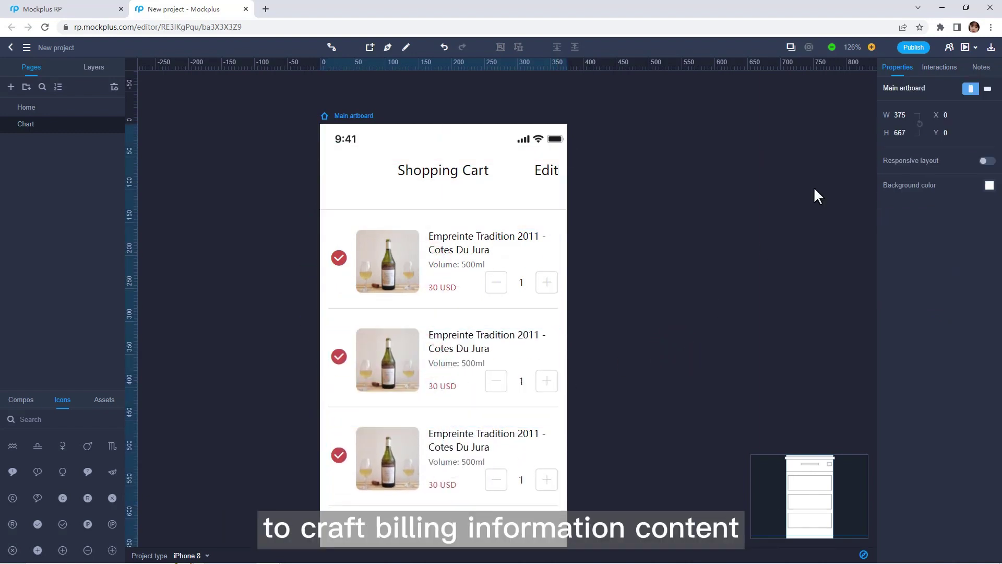
pyautogui.scroll(-3, 447, 313)
pyautogui.moveTo(447, 351); pyautogui.dragTo(454, 466)
pyautogui.click(339, 245)
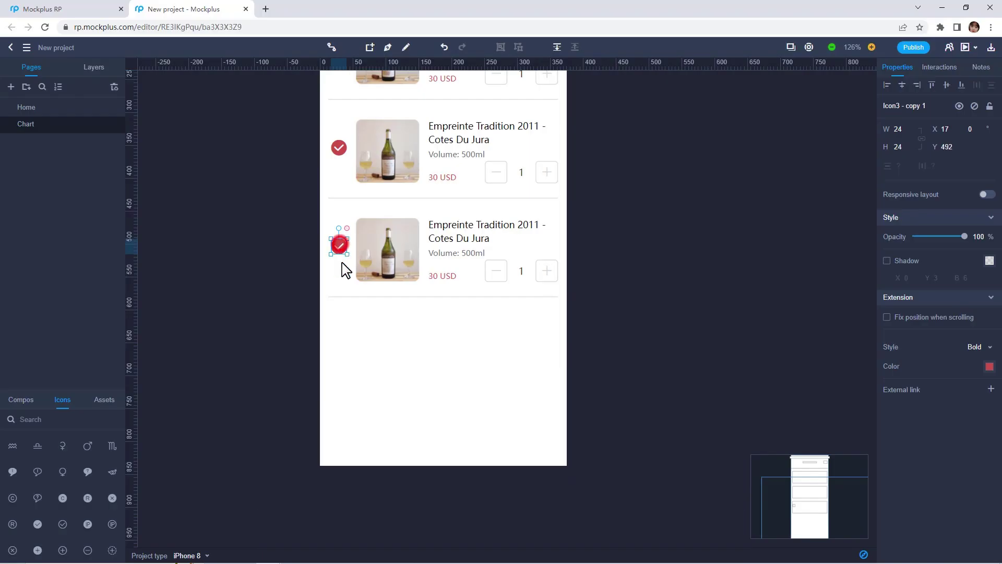
pyautogui.scroll(2, 344, 270)
pyautogui.click(420, 385)
pyautogui.hotkey('ctrl', 'v')
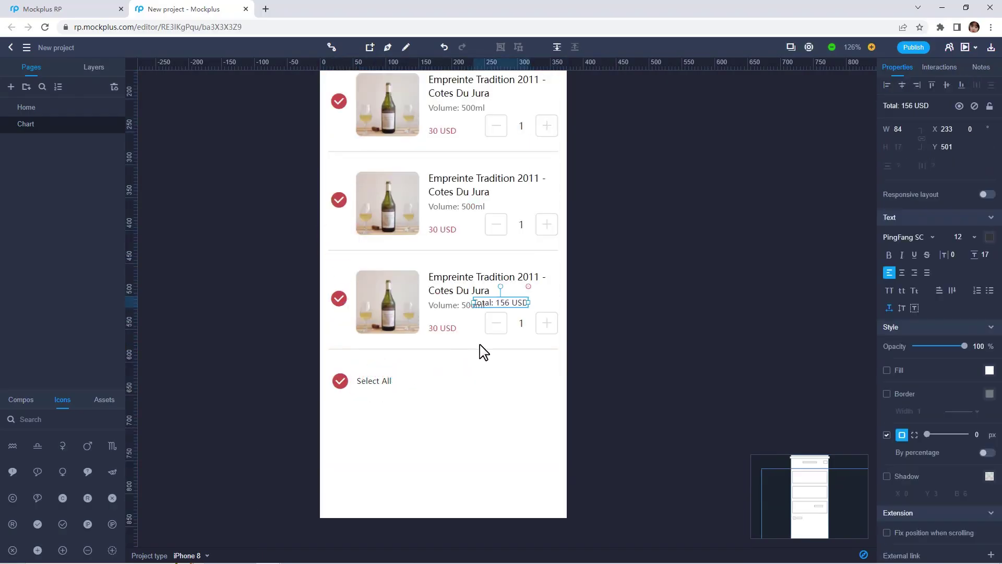
pyautogui.moveTo(500, 302); pyautogui.dragTo(468, 380)
pyautogui.click(990, 236)
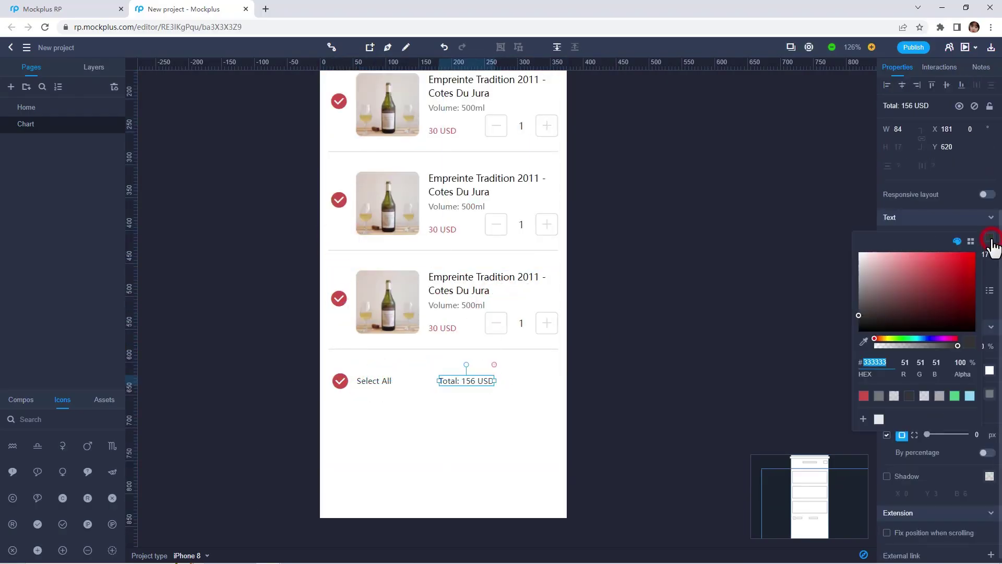
# Step: Make the Total red, add a Check out button beside it, and position the bottom menu bar
pyautogui.click(863, 396)
pyautogui.click(514, 432)
pyautogui.click(22, 399)
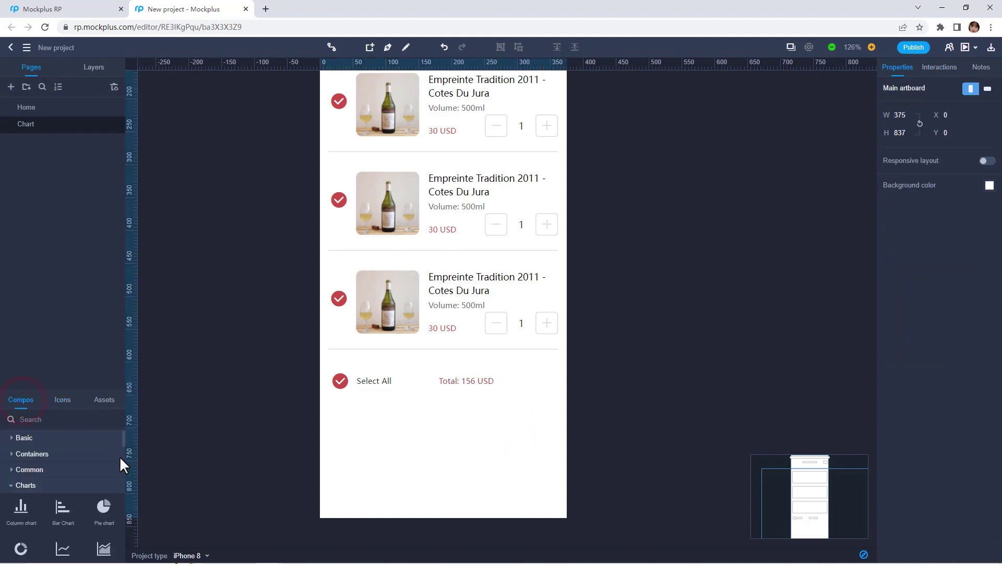
pyautogui.click(74, 437)
pyautogui.scroll(-1, 32, 469)
pyautogui.moveTo(21, 440); pyautogui.dragTo(533, 384)
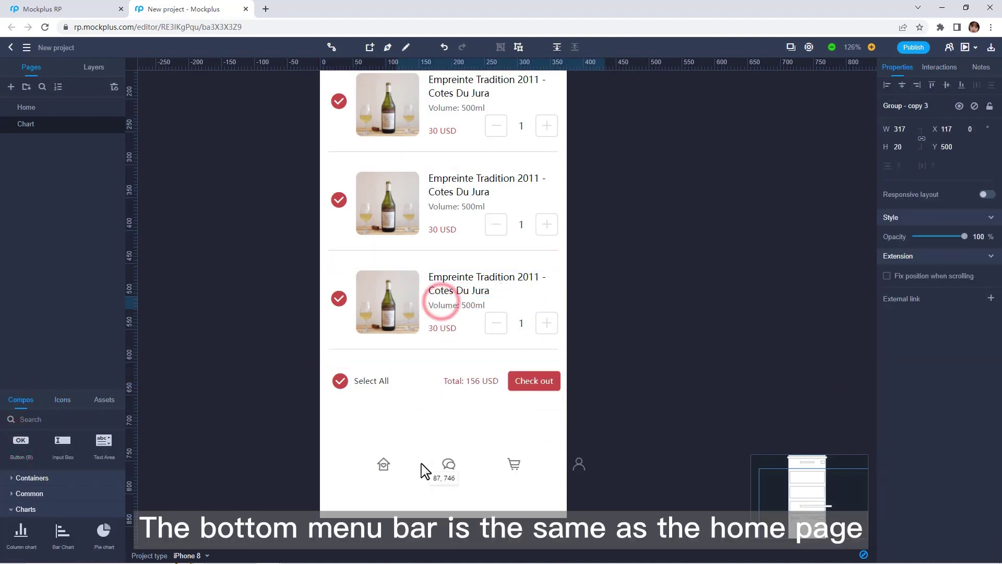
pyautogui.moveTo(447, 462)
pyautogui.mouseDown()
pyautogui.moveTo(398, 429)
pyautogui.moveTo(379, 434)
pyautogui.mouseUp()
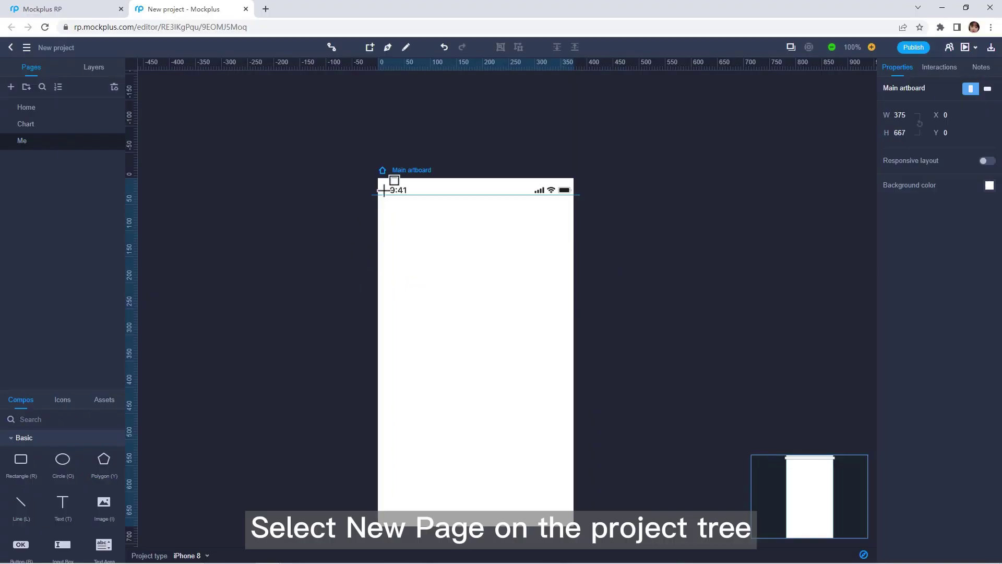
# Step: Draw the dark header with a small circle, then add a name text box below the avatar
pyautogui.moveTo(378, 178)
pyautogui.mouseDown()
pyautogui.moveTo(548, 279)
pyautogui.moveTo(580, 287)
pyautogui.mouseUp()
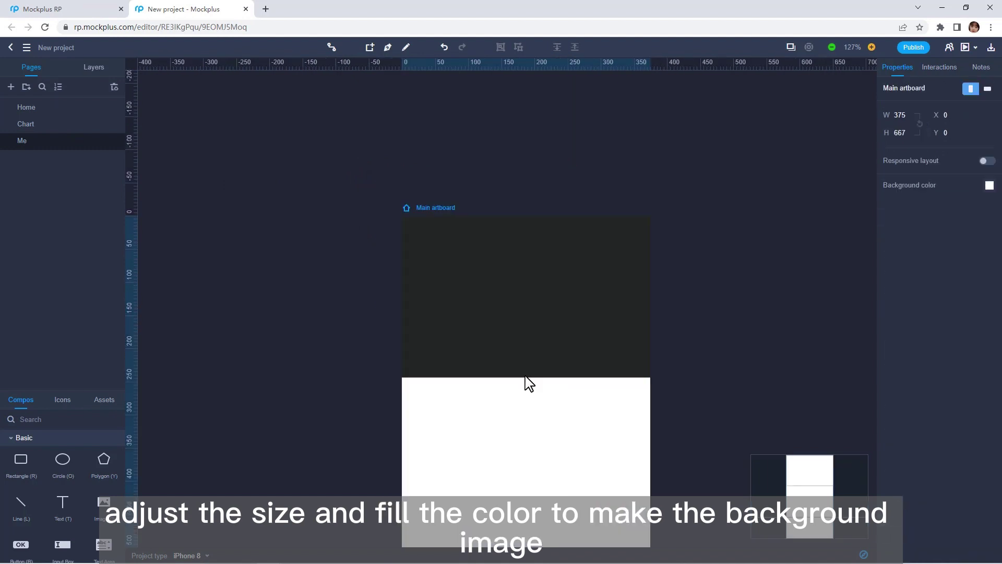
pyautogui.press('o')
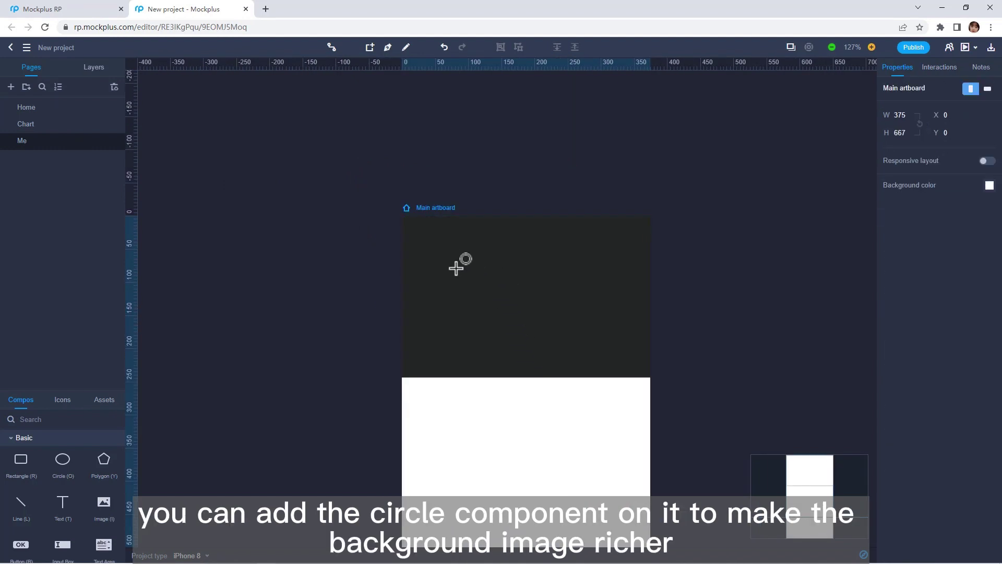
pyautogui.moveTo(434, 262); pyautogui.dragTo(450, 287)
pyautogui.click(449, 291)
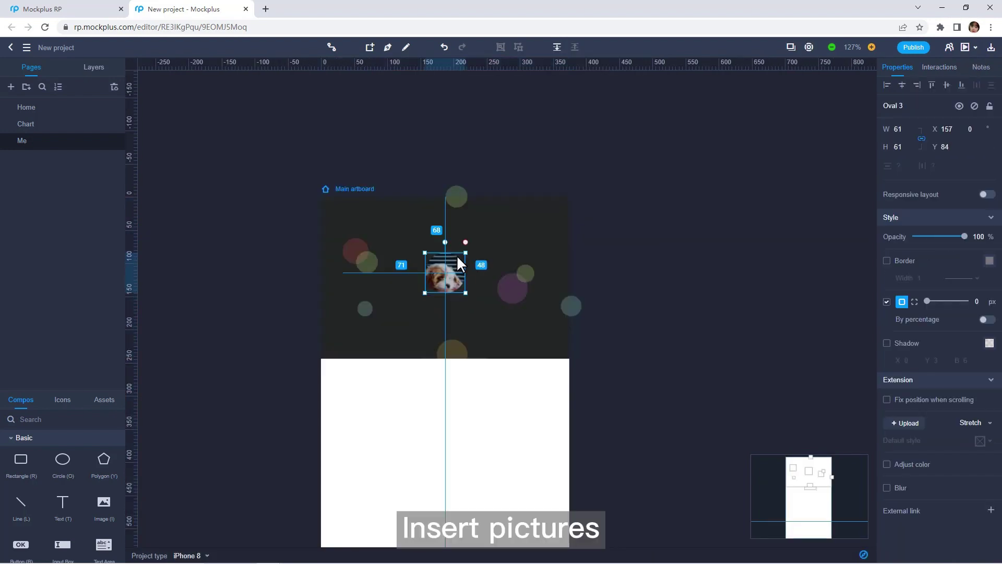
pyautogui.click(489, 302)
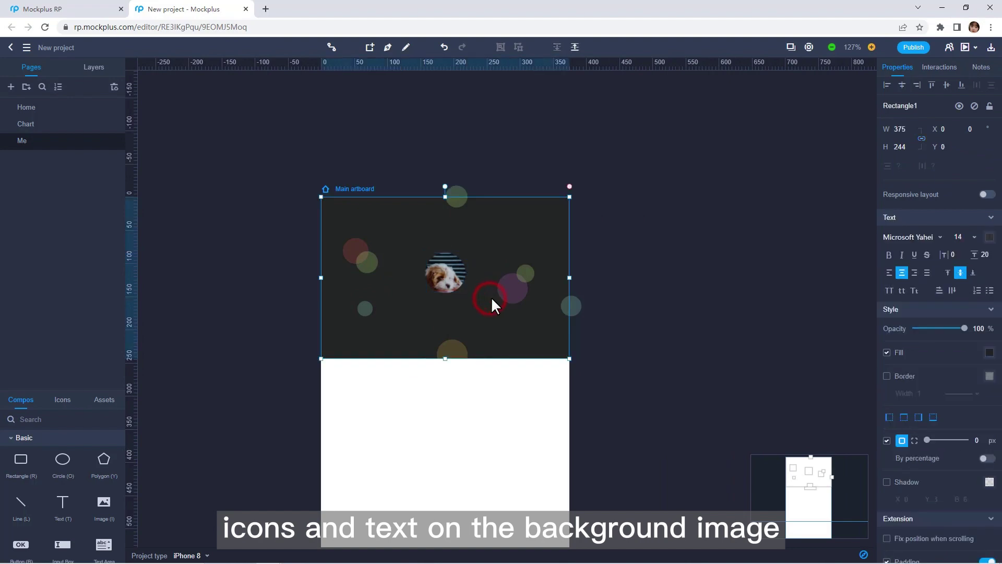
pyautogui.press('t')
pyautogui.click(416, 325)
pyautogui.write('Saber Zou')
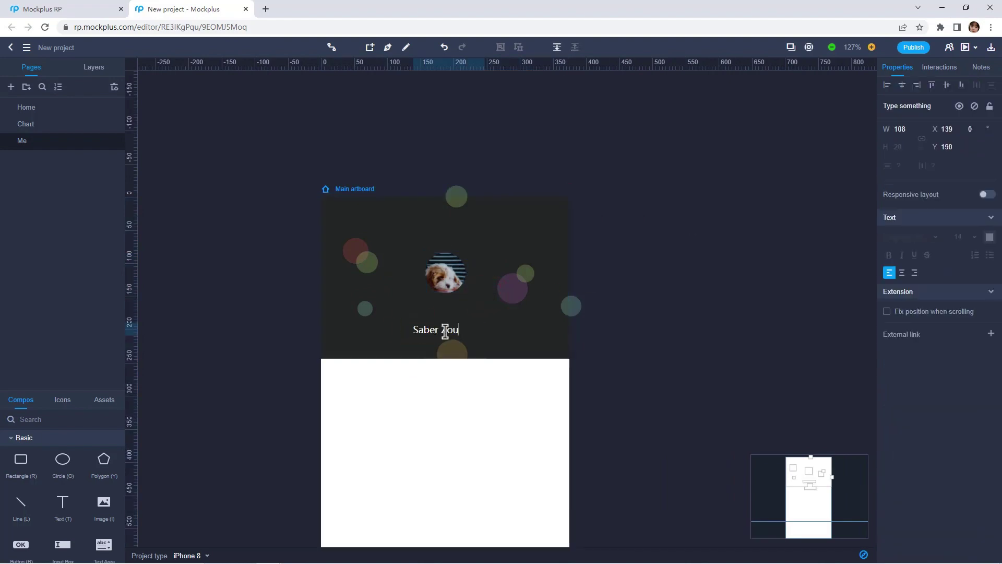
# Step: Finish the Saber Zou name, add a thin divider below Coupons, and paste the bottom menu bar
pyautogui.click(725, 349)
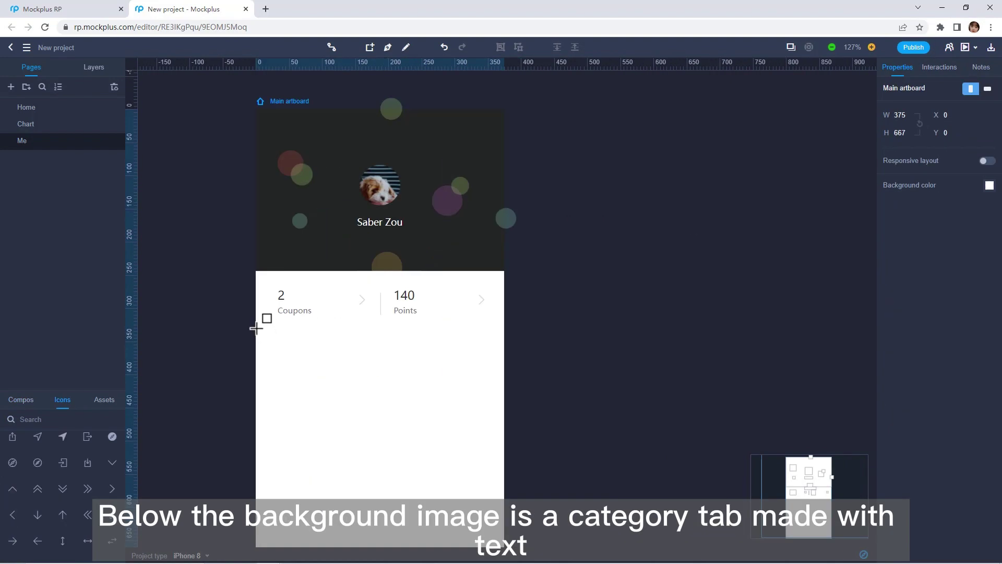
pyautogui.moveTo(256, 326); pyautogui.dragTo(505, 333)
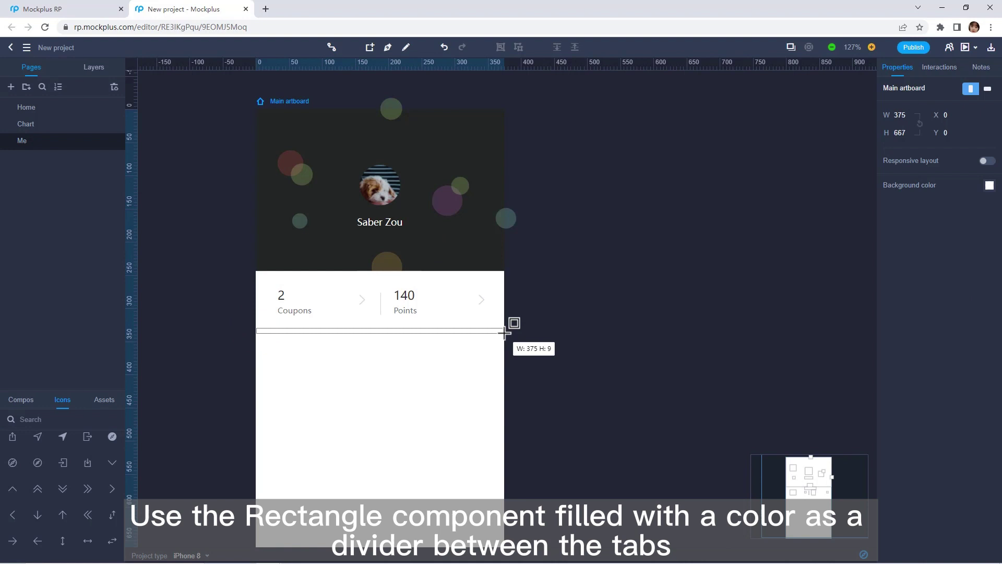
pyautogui.moveTo(504, 333); pyautogui.dragTo(504, 333)
pyautogui.click(589, 339)
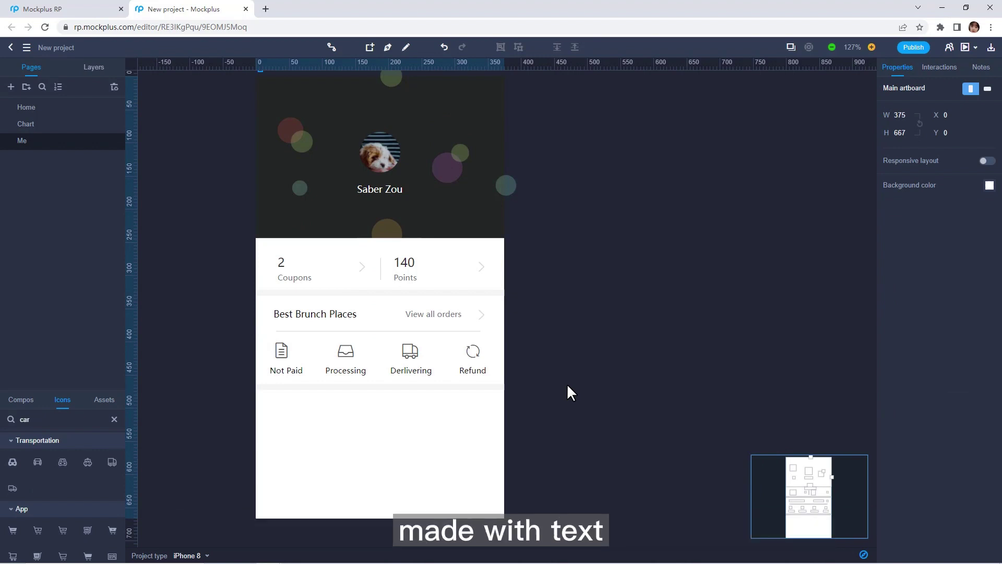
pyautogui.hotkey('ctrl', 'v')
pyautogui.click(588, 434)
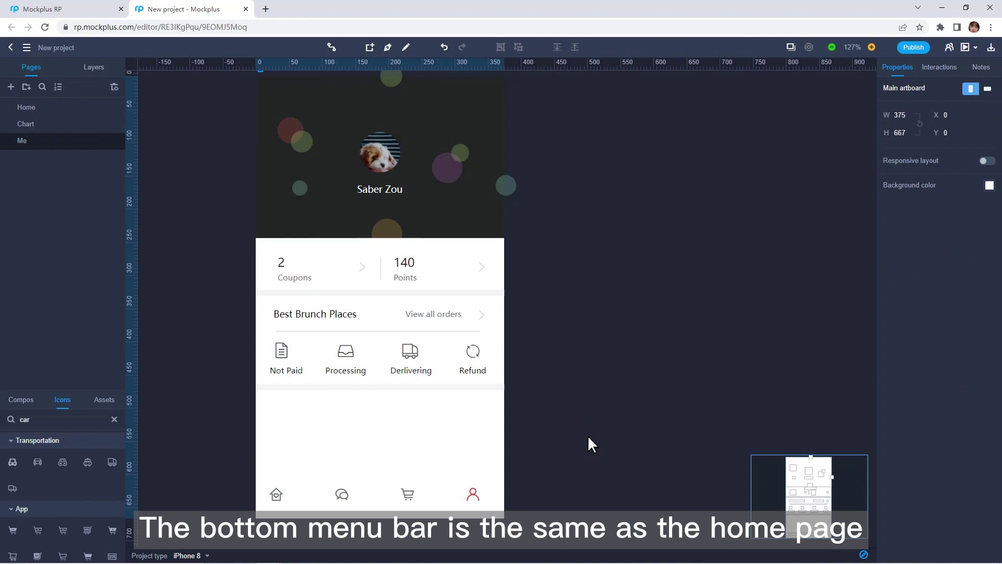
pyautogui.scroll(2, 587, 436)
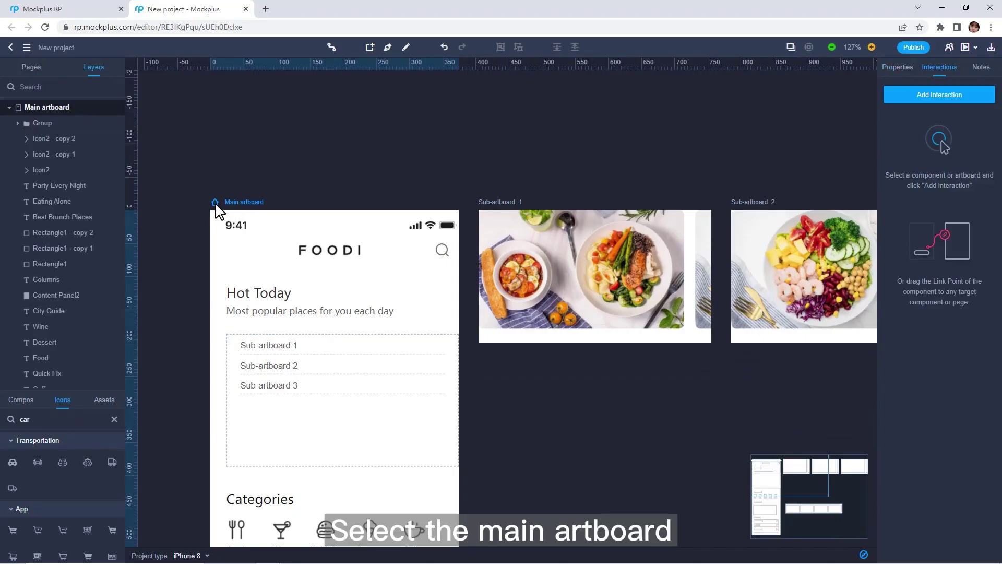
pyautogui.click(216, 206)
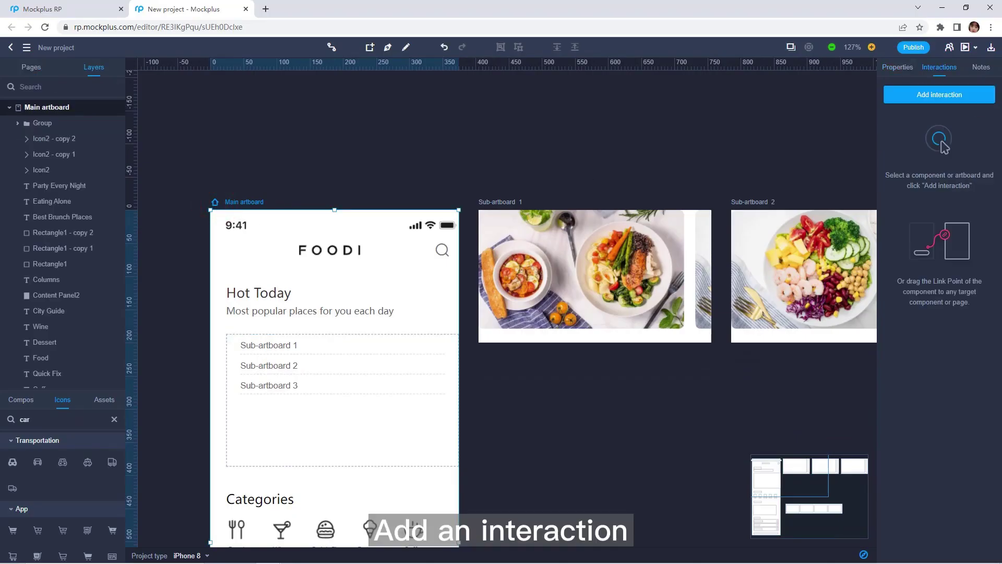
# Step: Make Content Panel1 auto-advance on load: next content, slide left, continuous loop, Ease in, 2500 ms delay
pyautogui.click(968, 98)
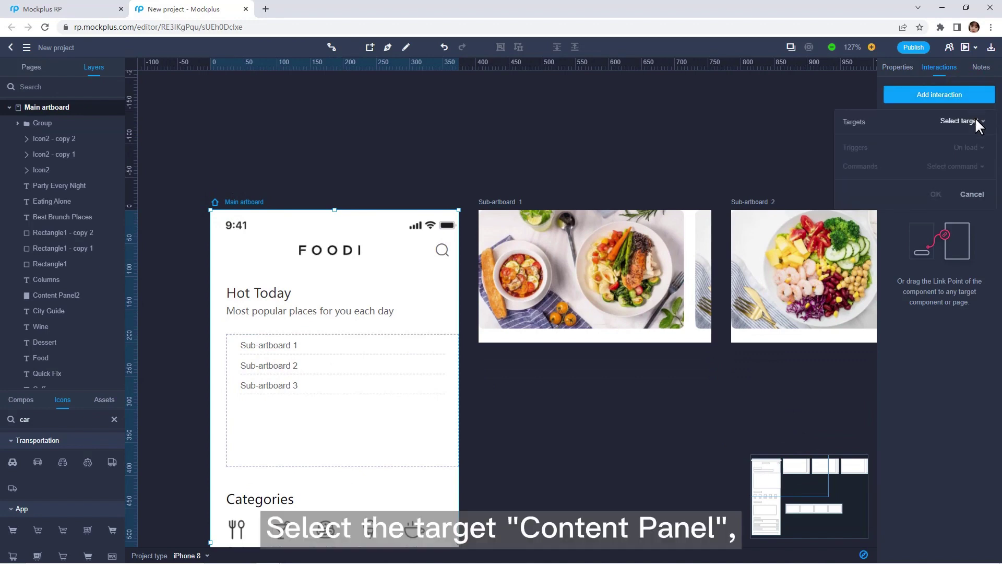
pyautogui.click(975, 119)
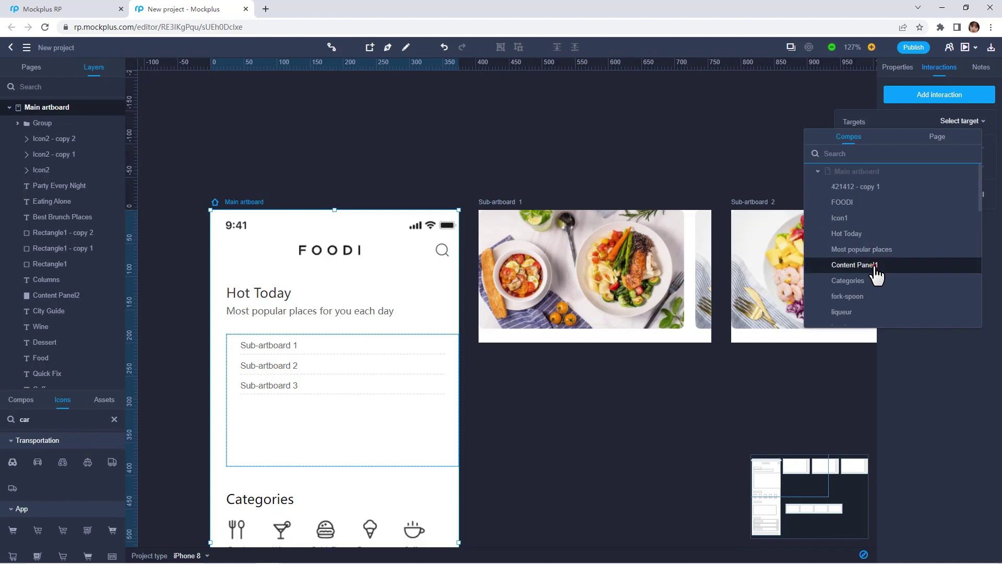
pyautogui.click(855, 264)
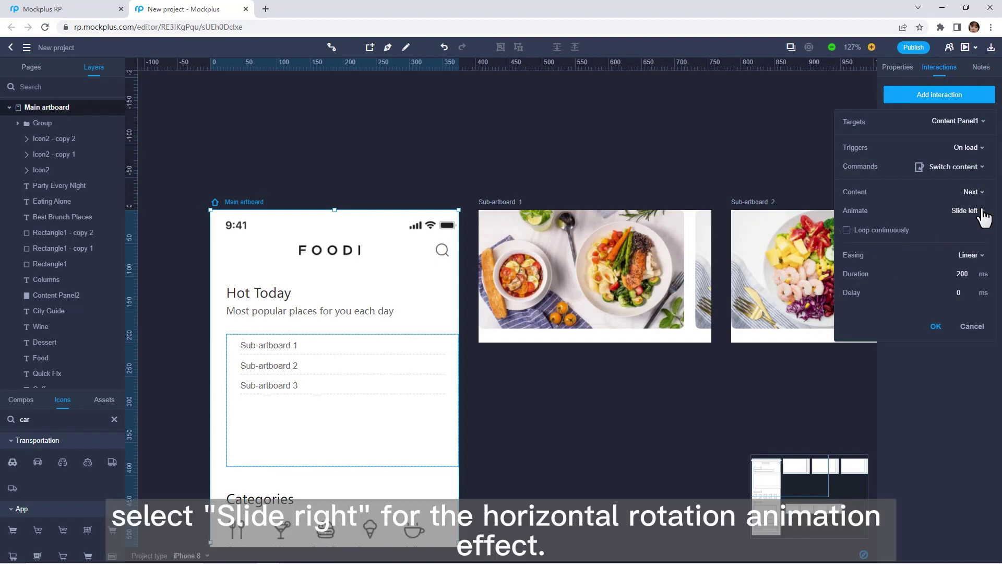
pyautogui.click(895, 231)
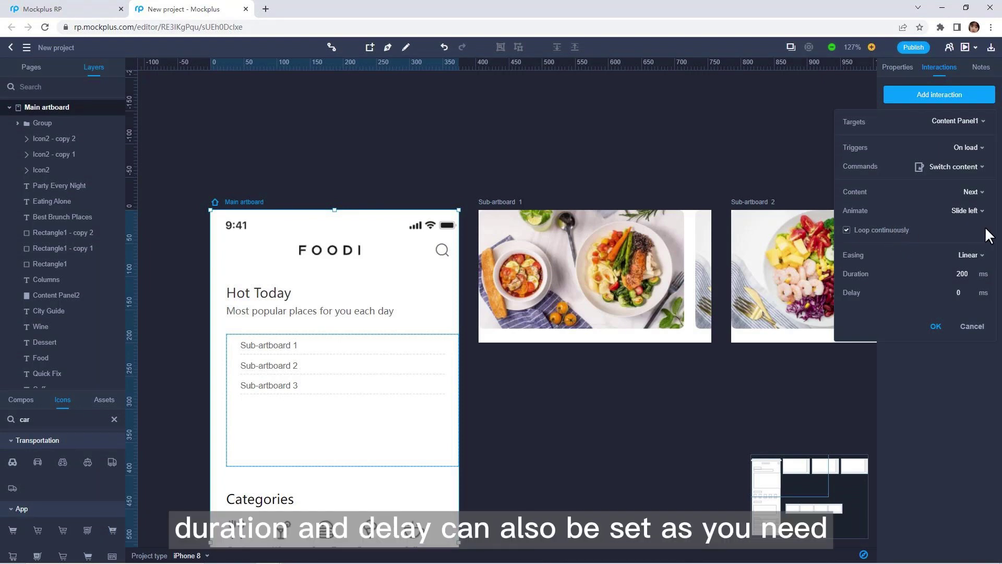
pyautogui.click(984, 264)
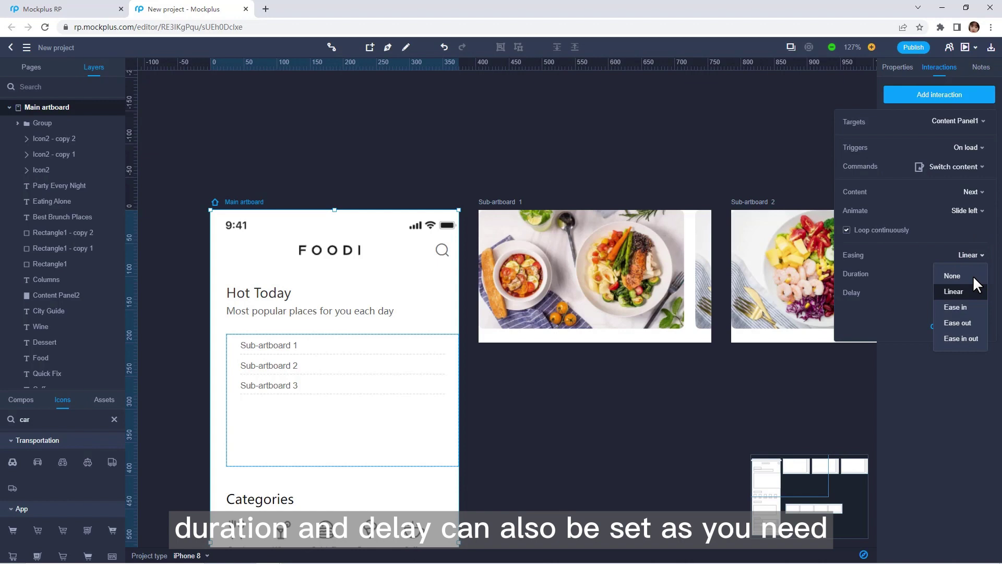
pyautogui.click(964, 306)
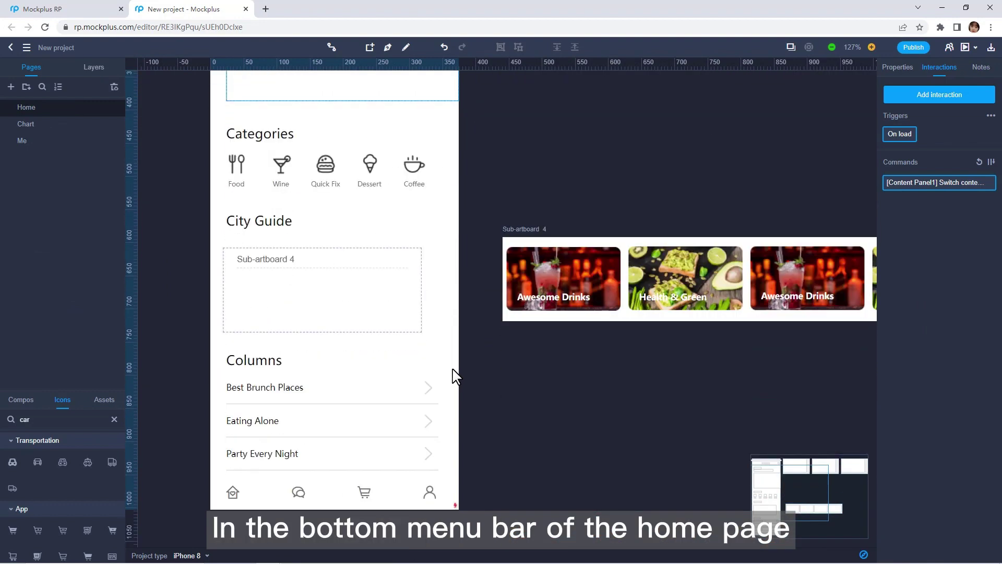
pyautogui.scroll(-1, 453, 376)
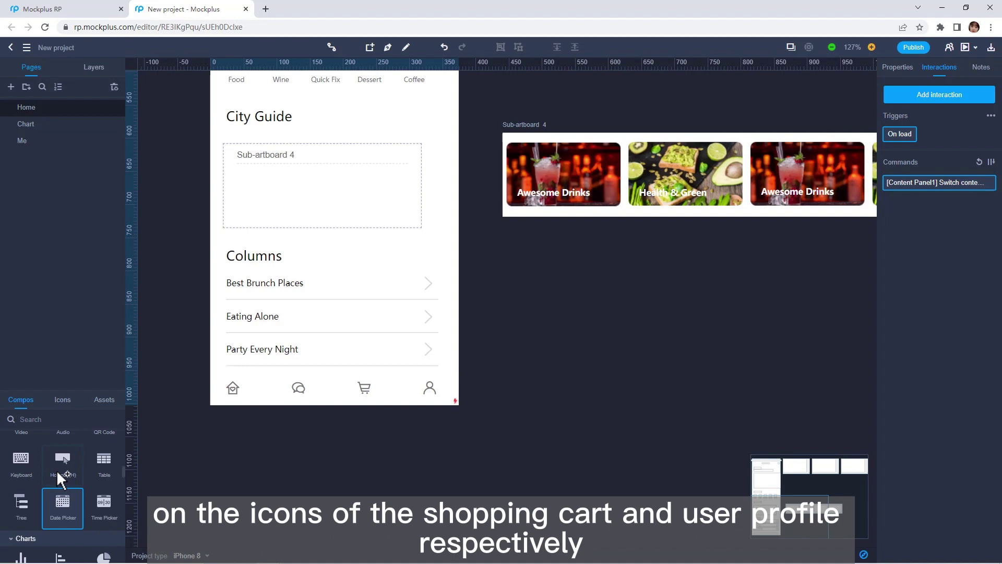
# Step: Place hotspots over the profile and cart icons, linking the cart hotspot to the Chart page
pyautogui.moveTo(60, 464)
pyautogui.mouseDown()
pyautogui.moveTo(409, 395)
pyautogui.moveTo(428, 452)
pyautogui.mouseUp()
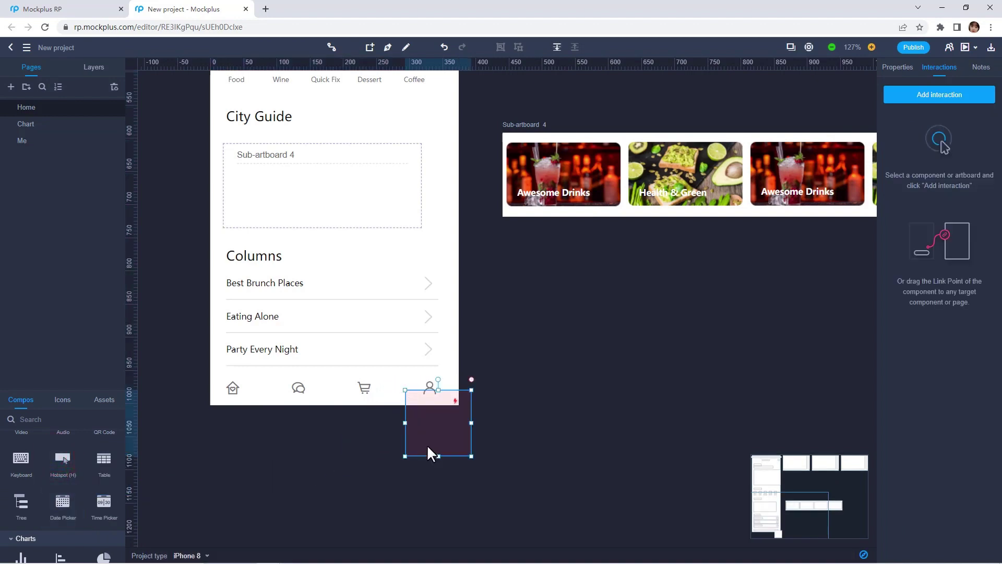
pyautogui.moveTo(353, 374); pyautogui.dragTo(381, 398)
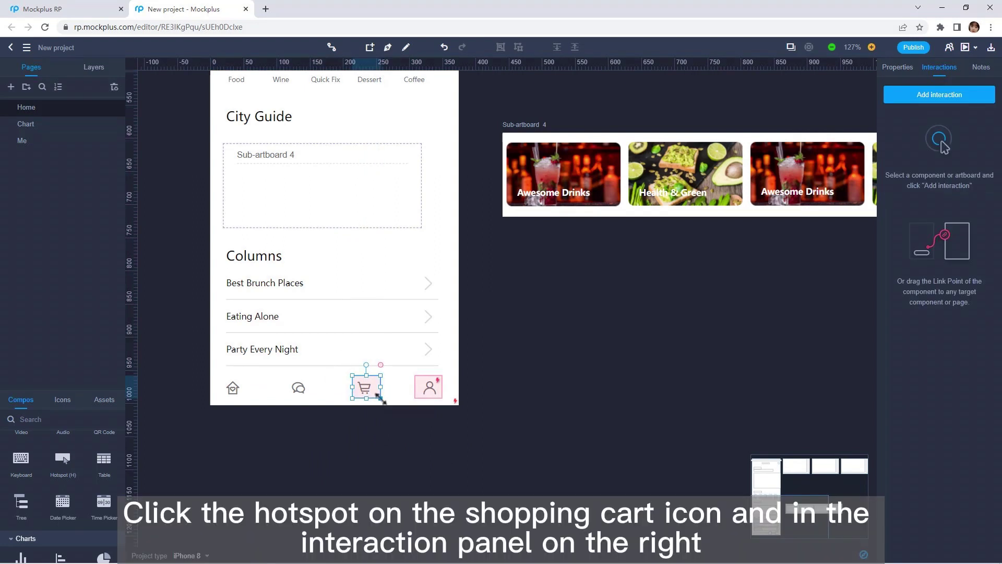
pyautogui.click(944, 96)
pyautogui.click(962, 121)
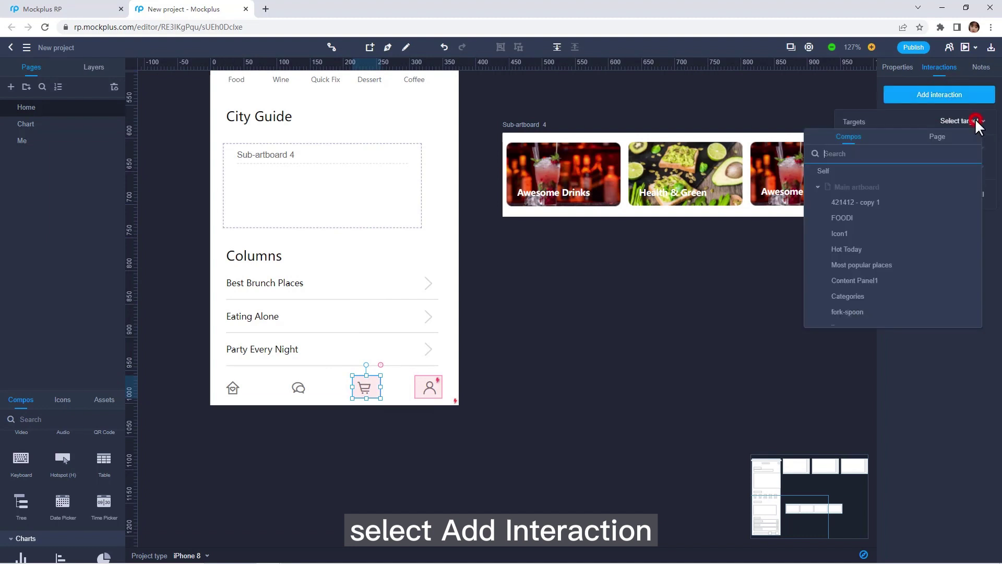
pyautogui.click(939, 148)
pyautogui.click(877, 217)
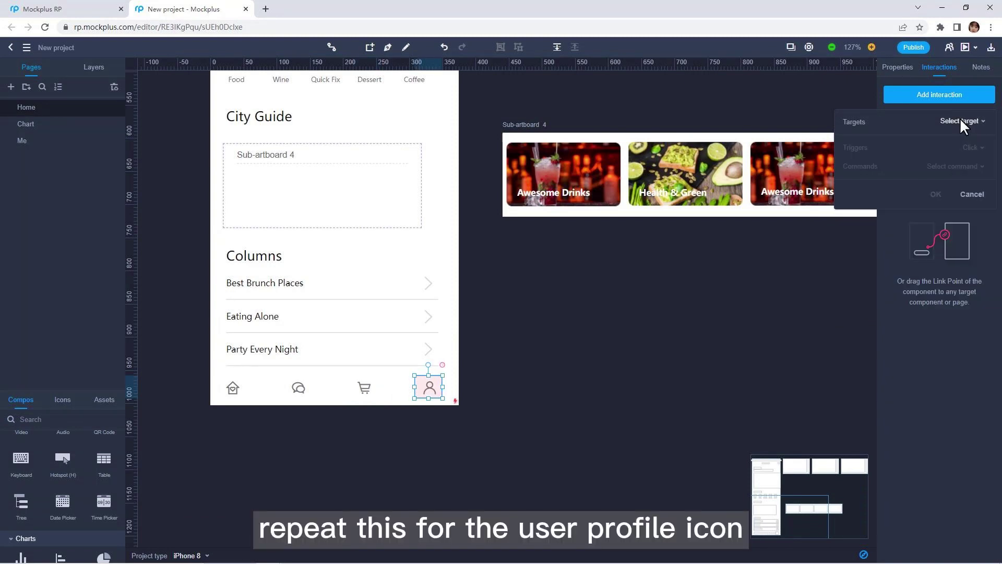
# Step: Link the profile hotspot to the Me page and confirm the page jump
pyautogui.click(960, 119)
pyautogui.click(942, 138)
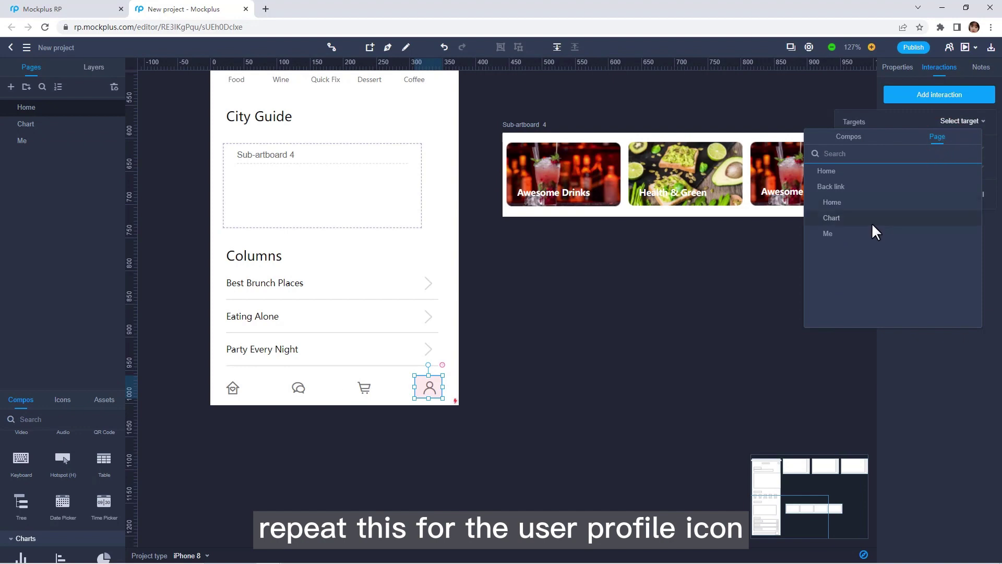
pyautogui.click(860, 239)
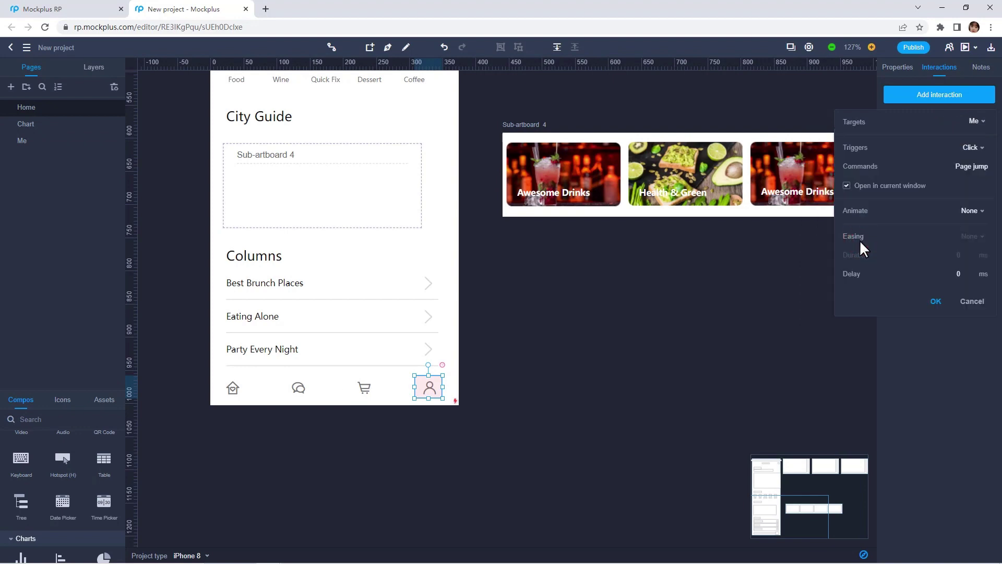
pyautogui.click(937, 303)
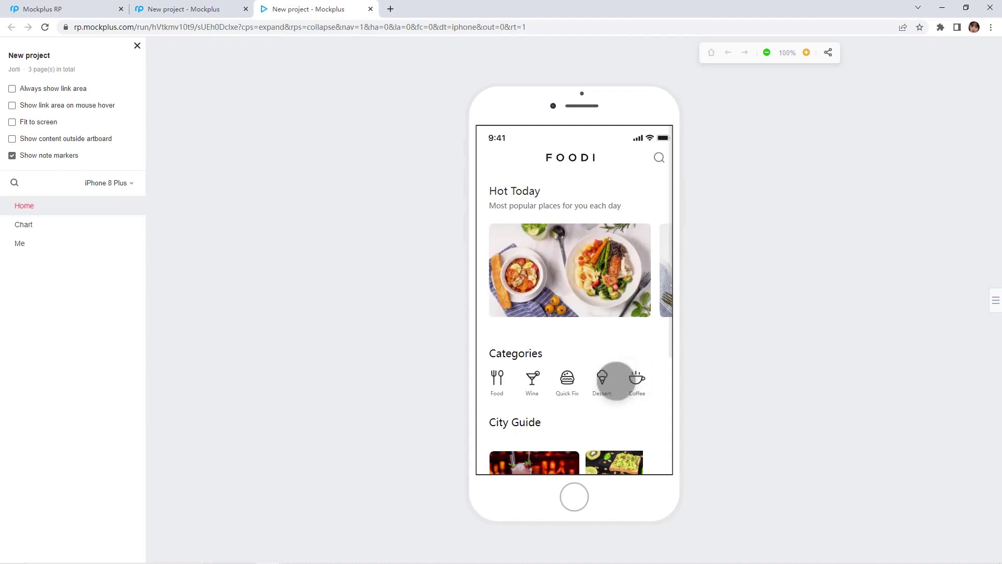
pyautogui.scroll(-2, 615, 388)
pyautogui.scroll(-1, 614, 388)
pyautogui.moveTo(533, 347); pyautogui.dragTo(603, 340)
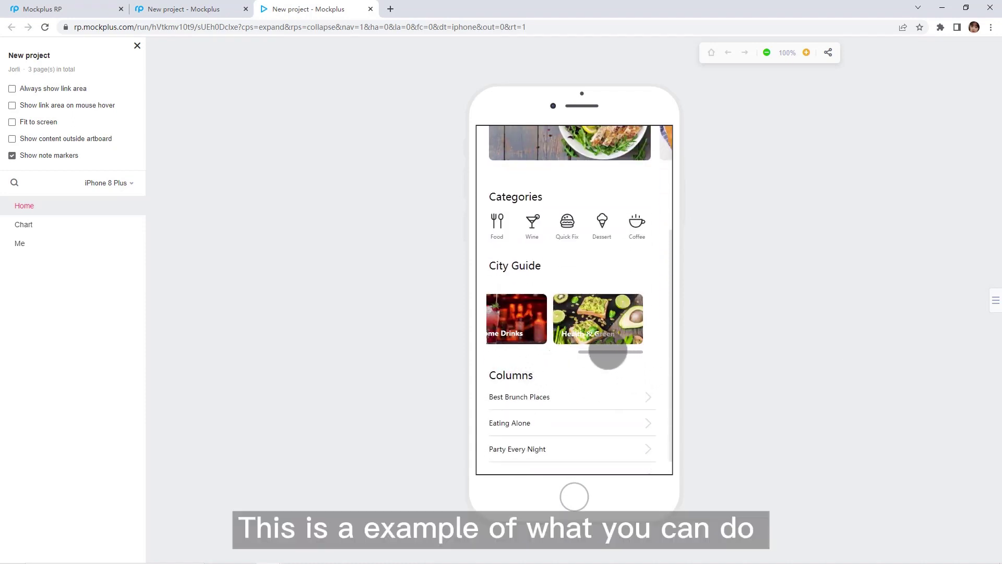
pyautogui.scroll(-1, 577, 362)
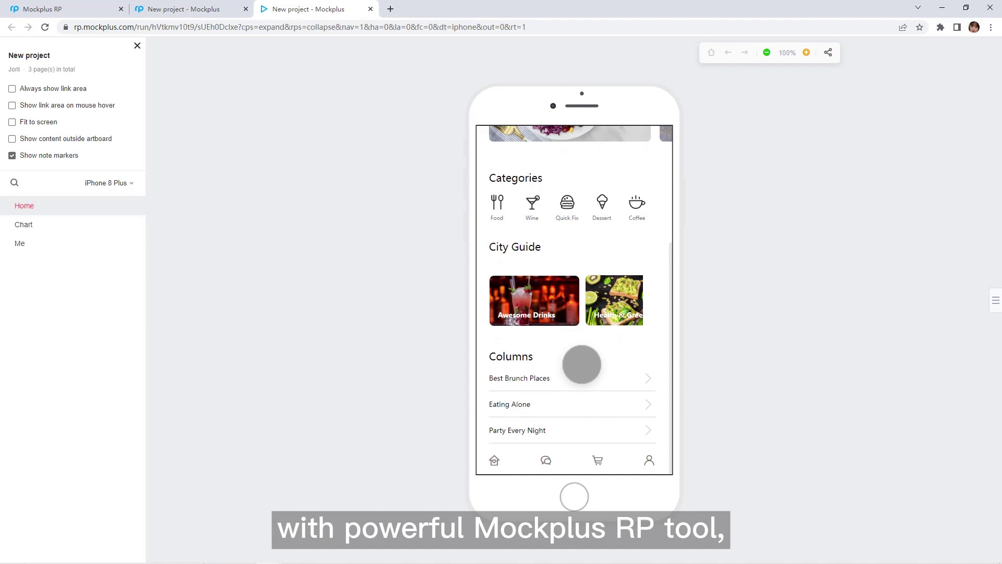